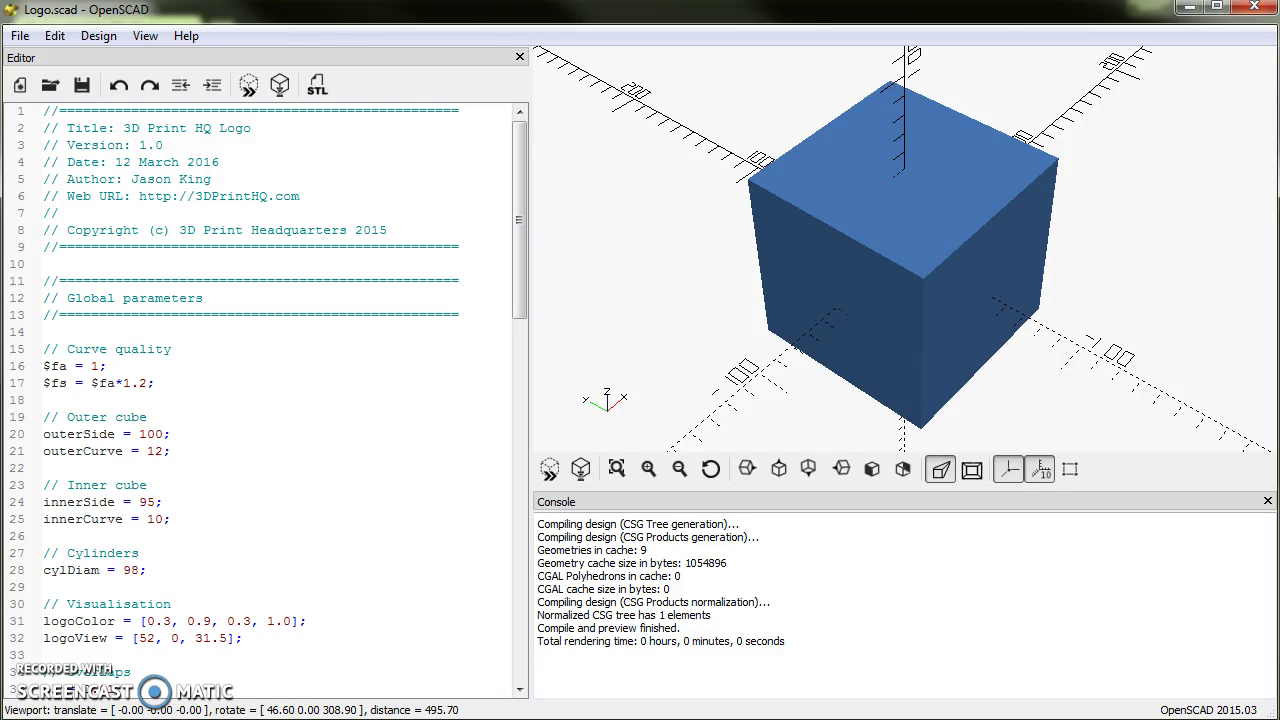
Switch to the web browser and view the available installers on the OpenSCAD website's downloads page
key("alt+Tab")
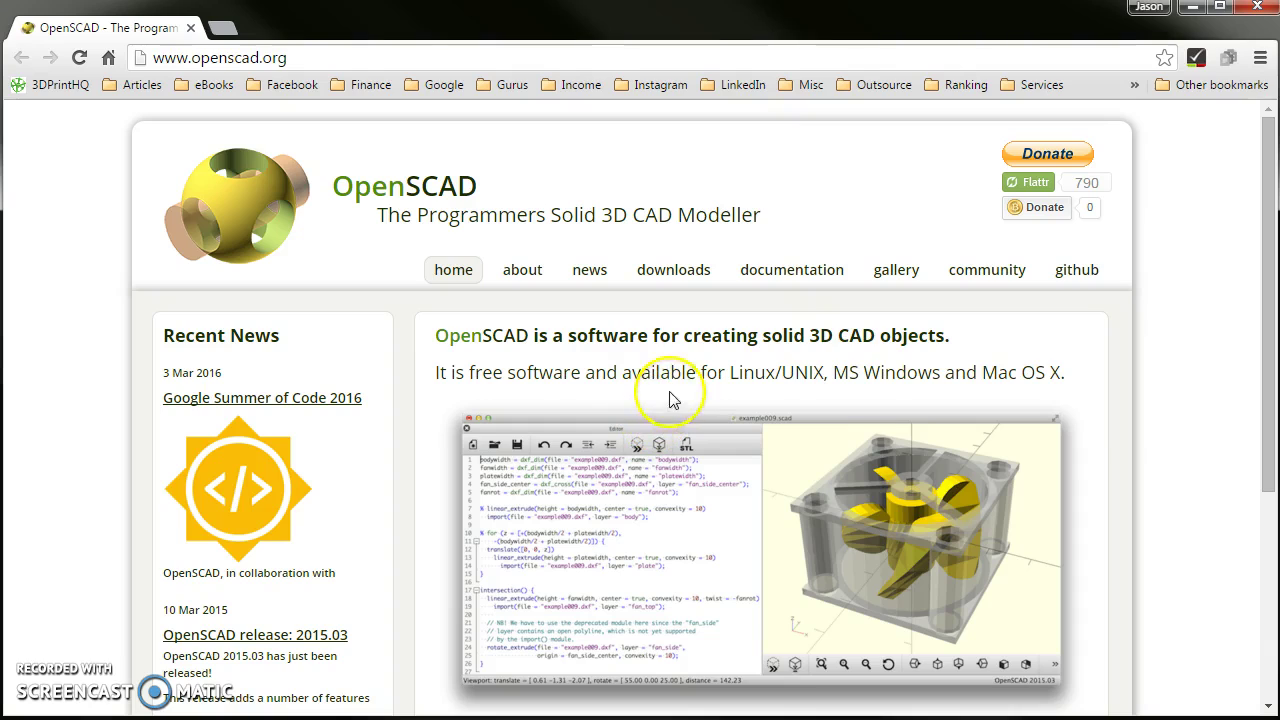
left_click(678, 274)
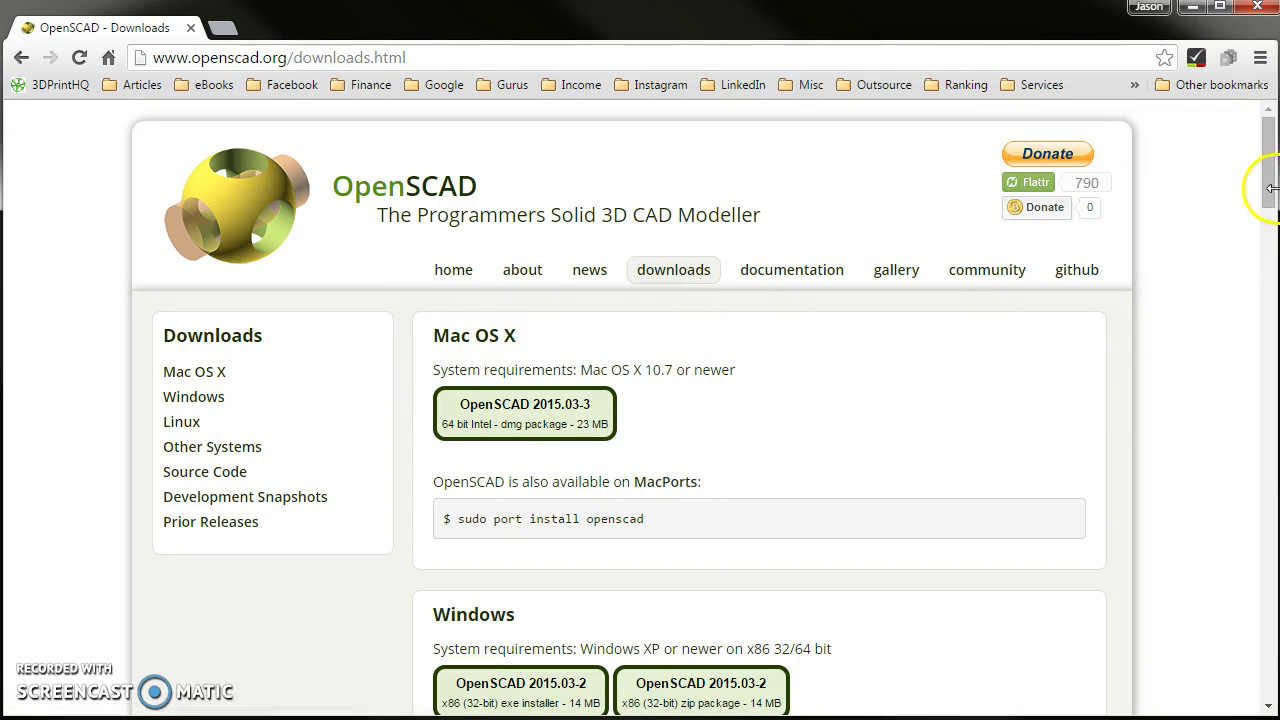
scroll(385, 275, "down", 4)
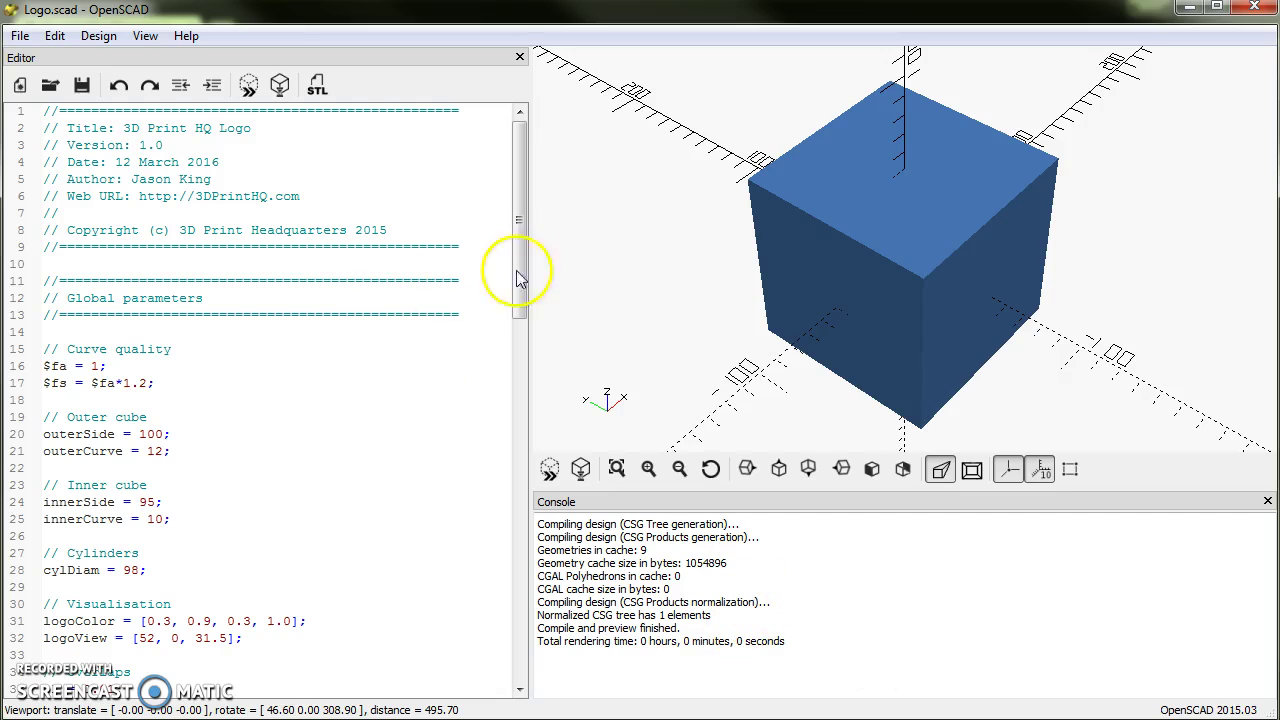
Switch to OpenSCAD and examine Logo.scad's global parameters, the logo module and its outer curvedCube call alongside the previewed cube
left_click_drag(520, 268, 528, 308)
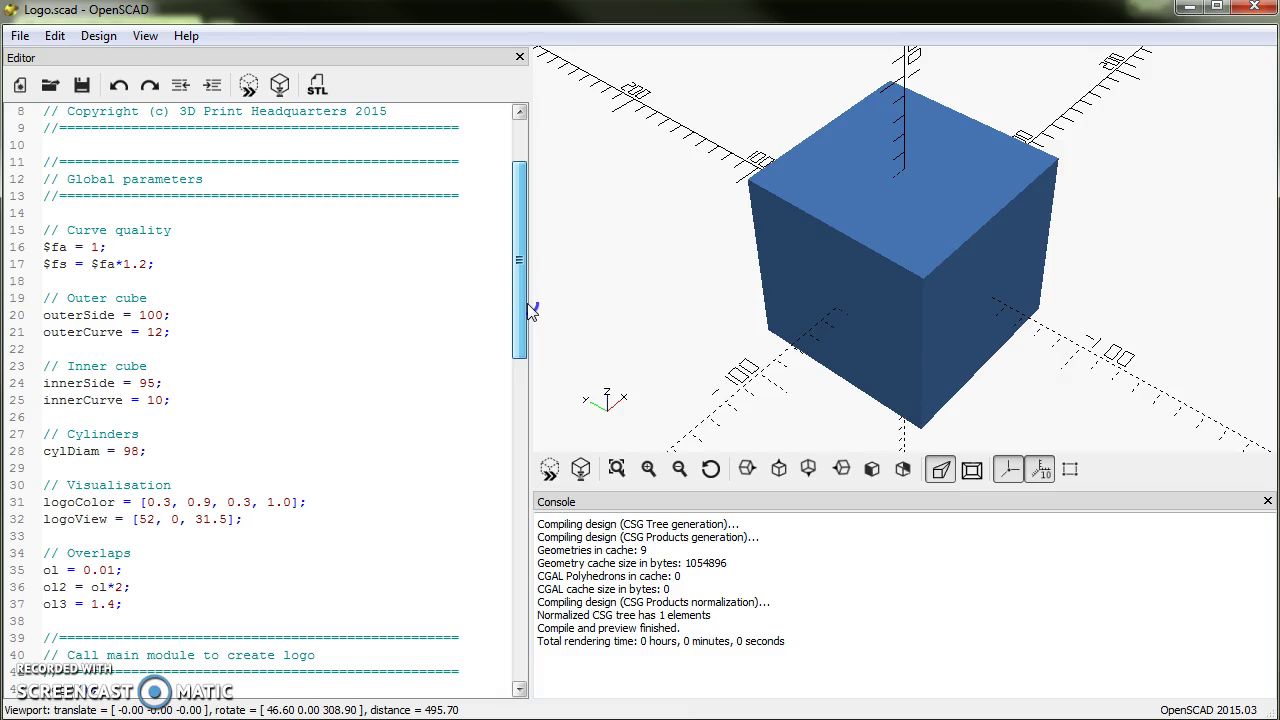
left_click(529, 307)
left_click_drag(517, 277, 523, 214)
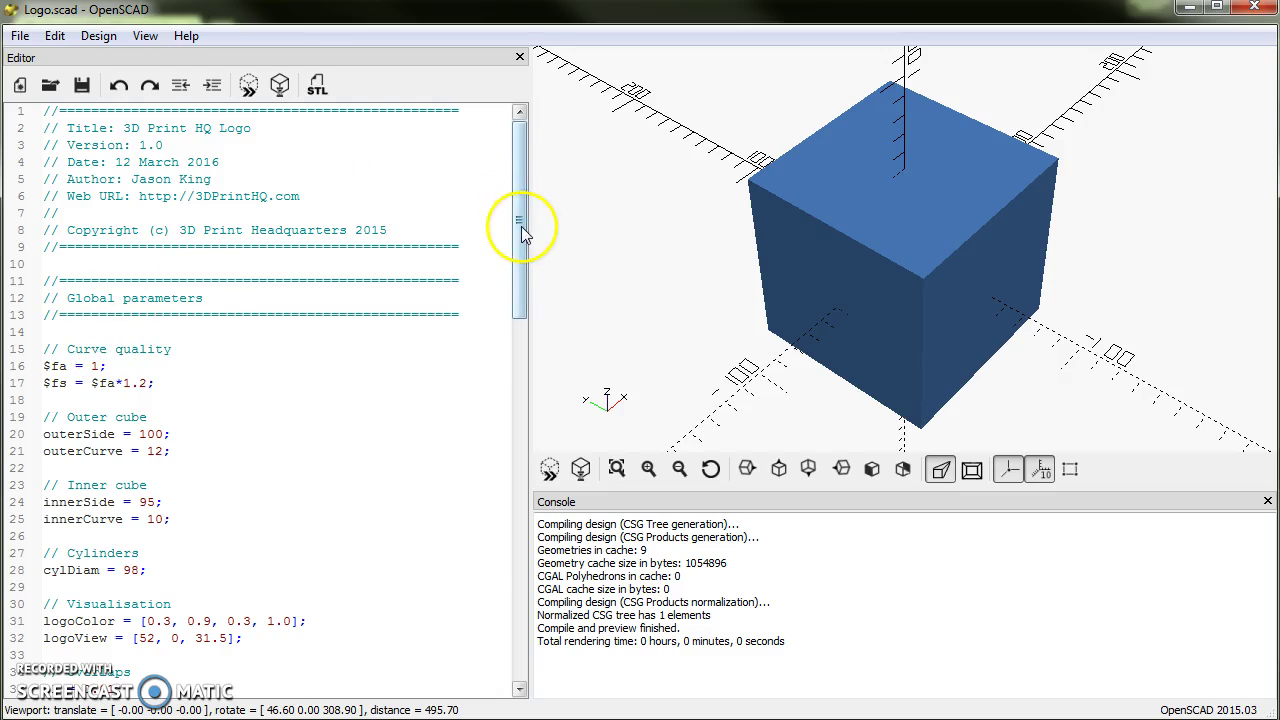
left_click_drag(521, 227, 523, 251)
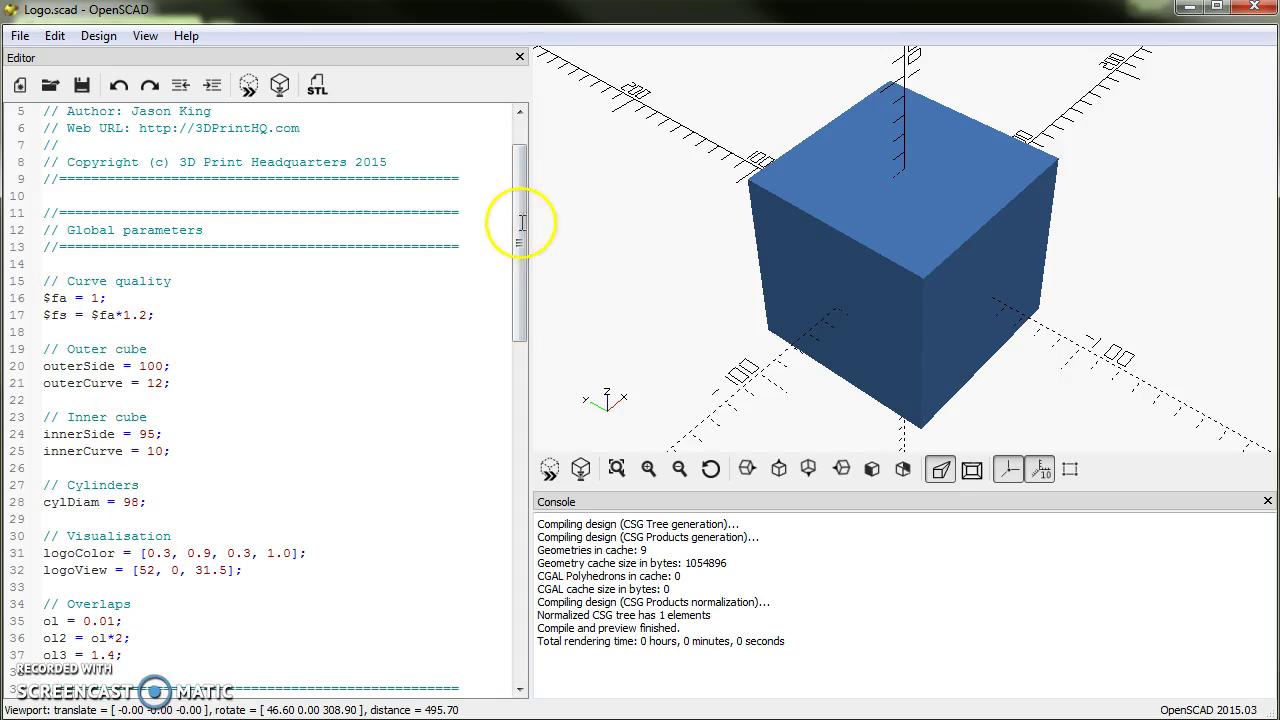
left_click_drag(521, 234, 511, 380)
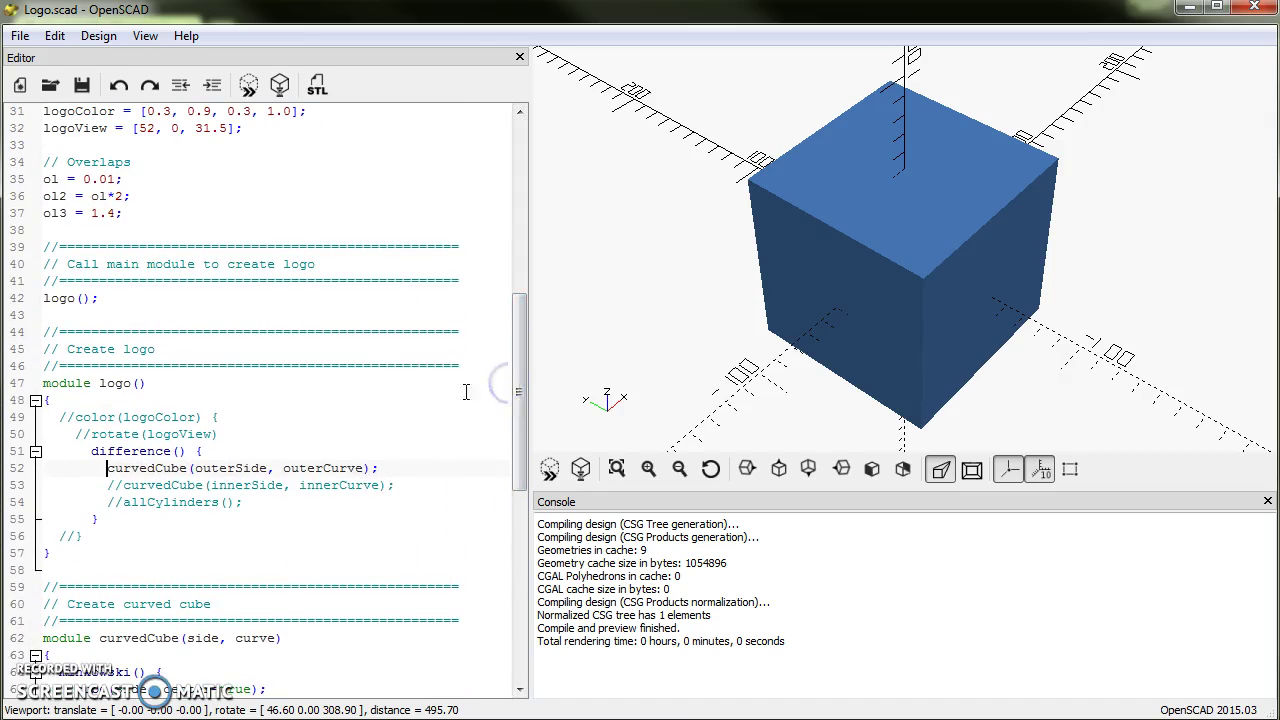
left_click_drag(923, 317, 912, 292)
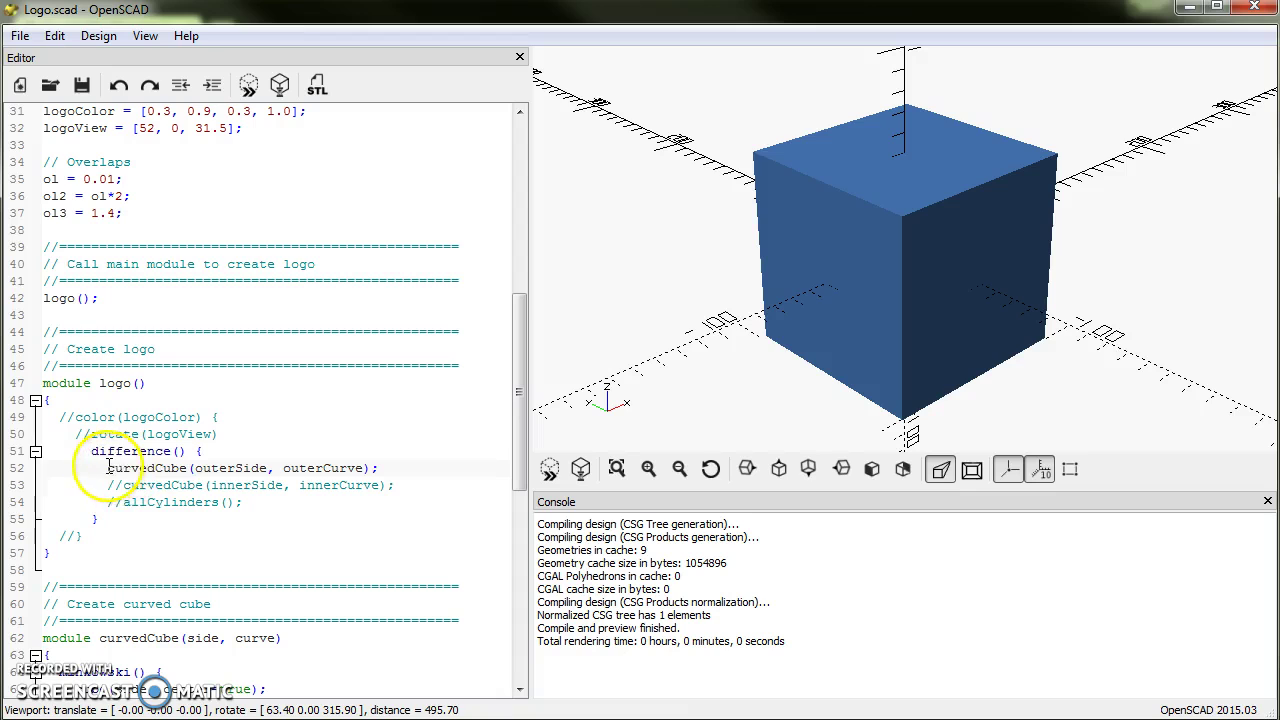
left_click_drag(107, 467, 386, 467)
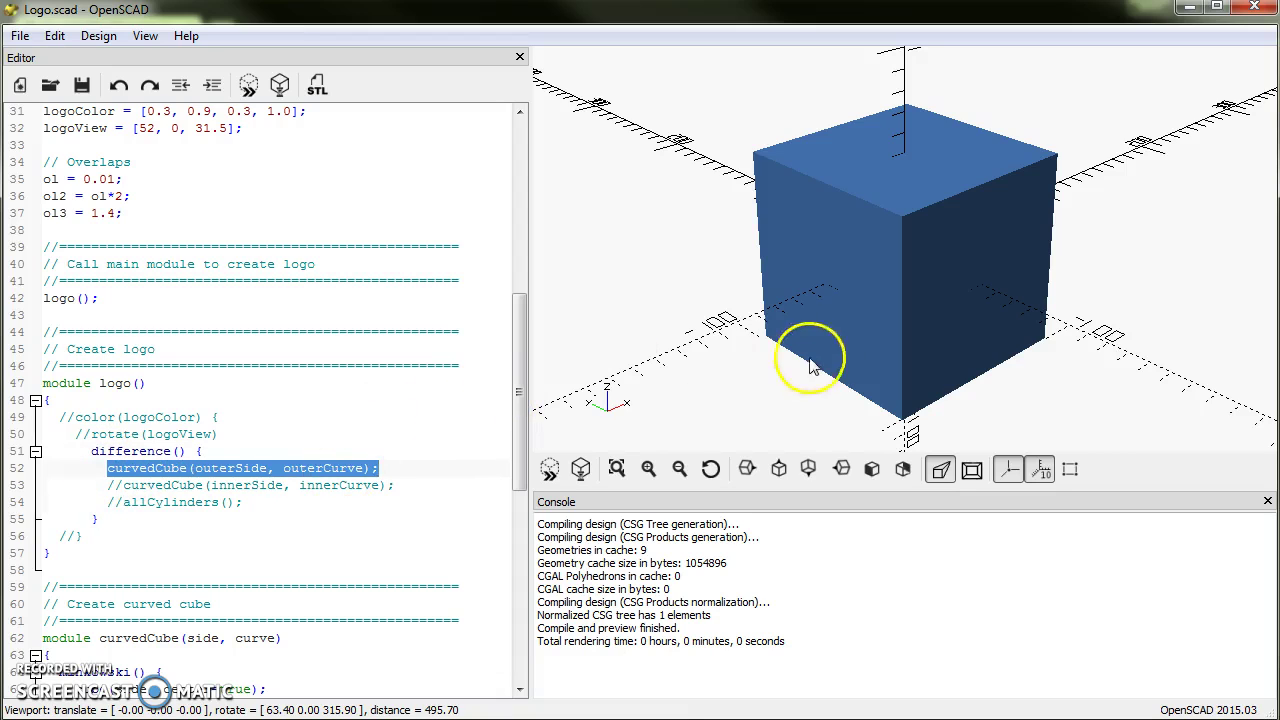
left_click_drag(812, 366, 729, 394)
Uncomment sphere(r=curve) in the curvedCube module's minkowski block, save the script and inspect the preview
left_click_drag(520, 440, 522, 495)
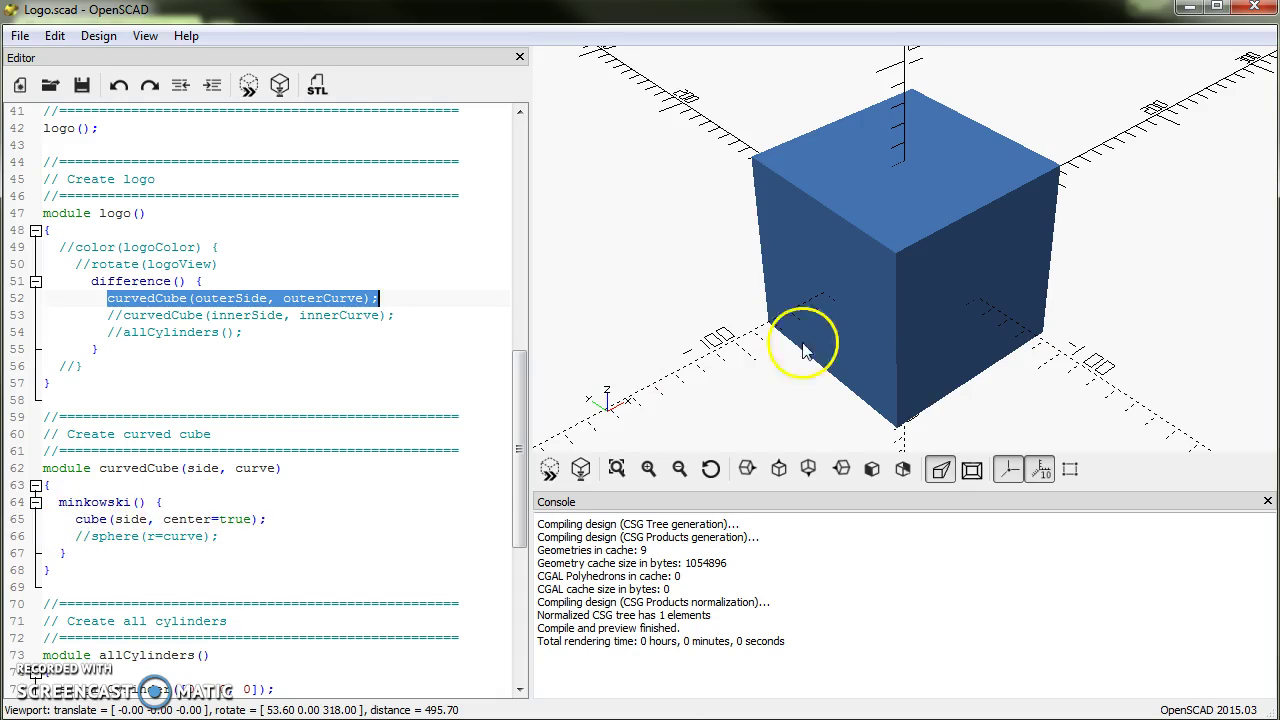
left_click(90, 536)
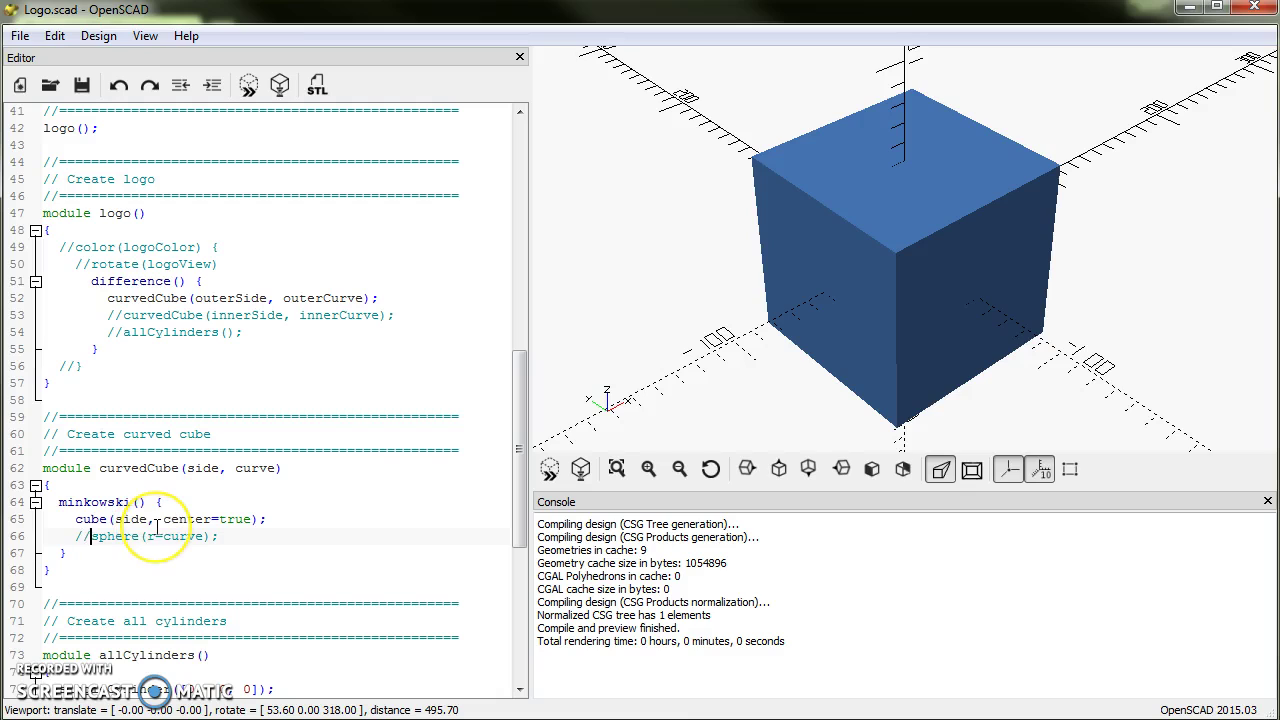
key("BackSpace")
key("BackSpace")
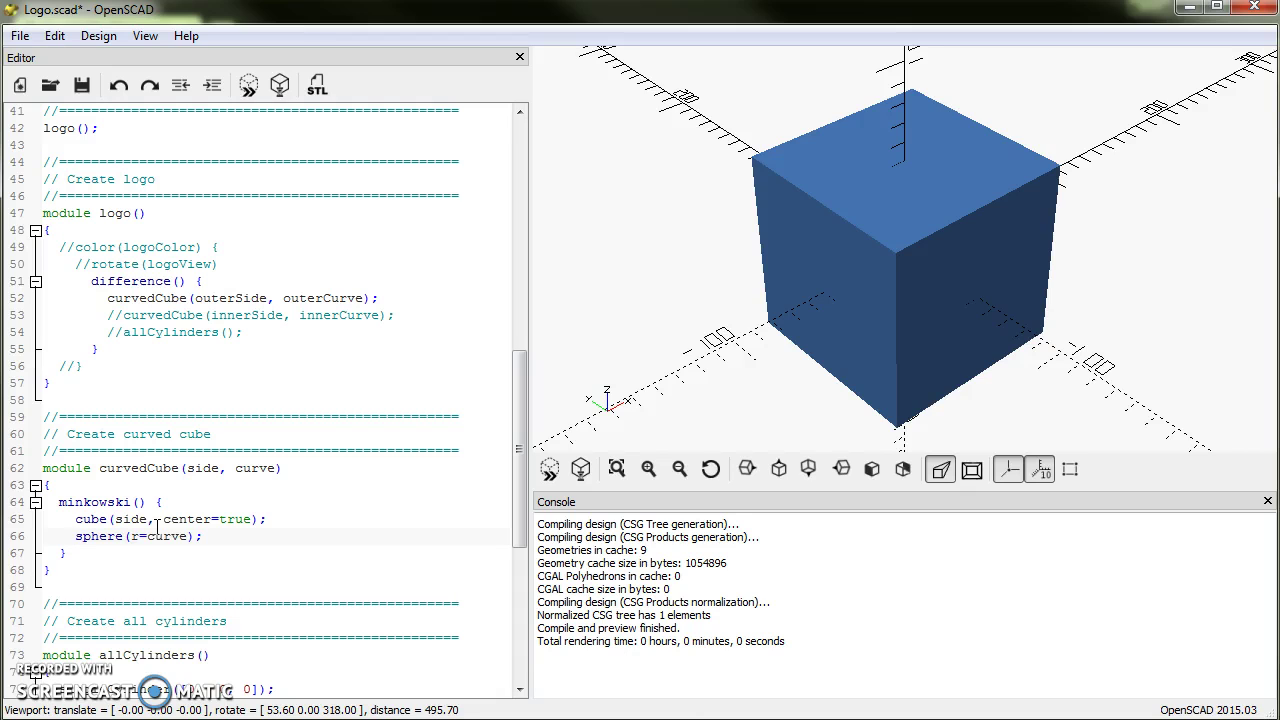
key("ctrl+s")
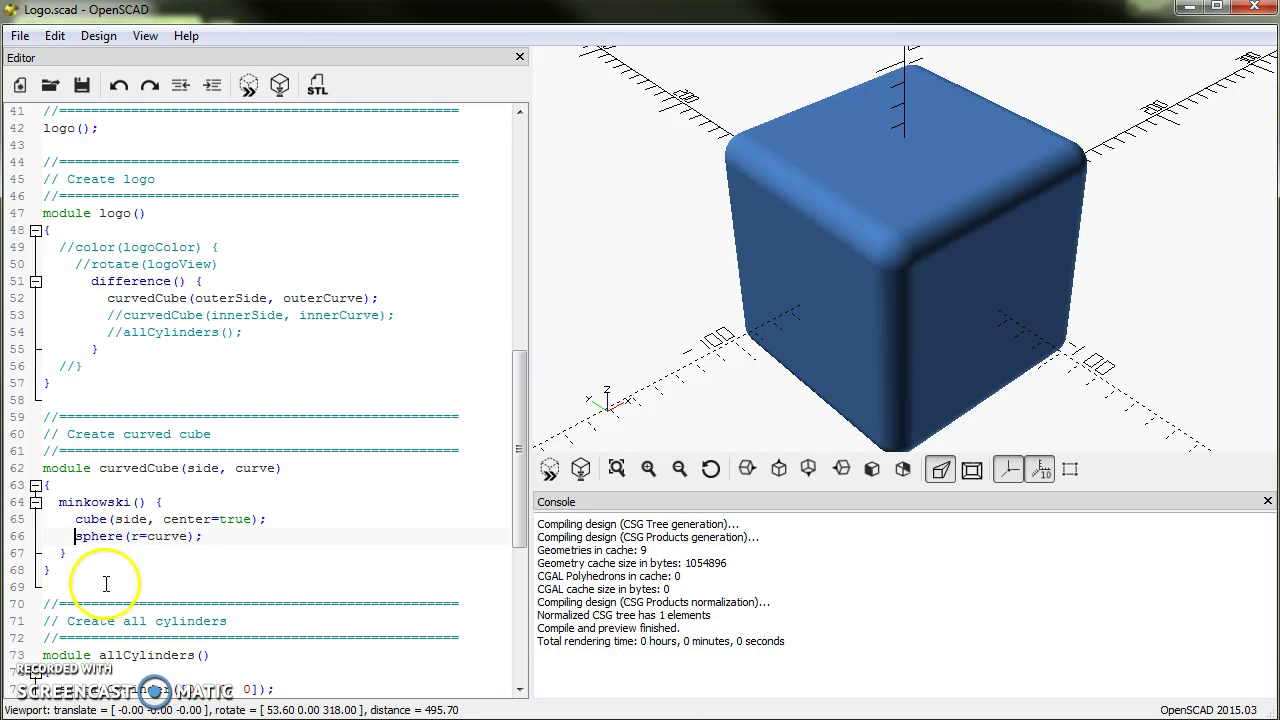
mouse_move(892, 272)
left_mouse_down()
mouse_move(870, 285)
mouse_move(895, 240)
mouse_move(915, 262)
mouse_move(898, 263)
left_mouse_up()
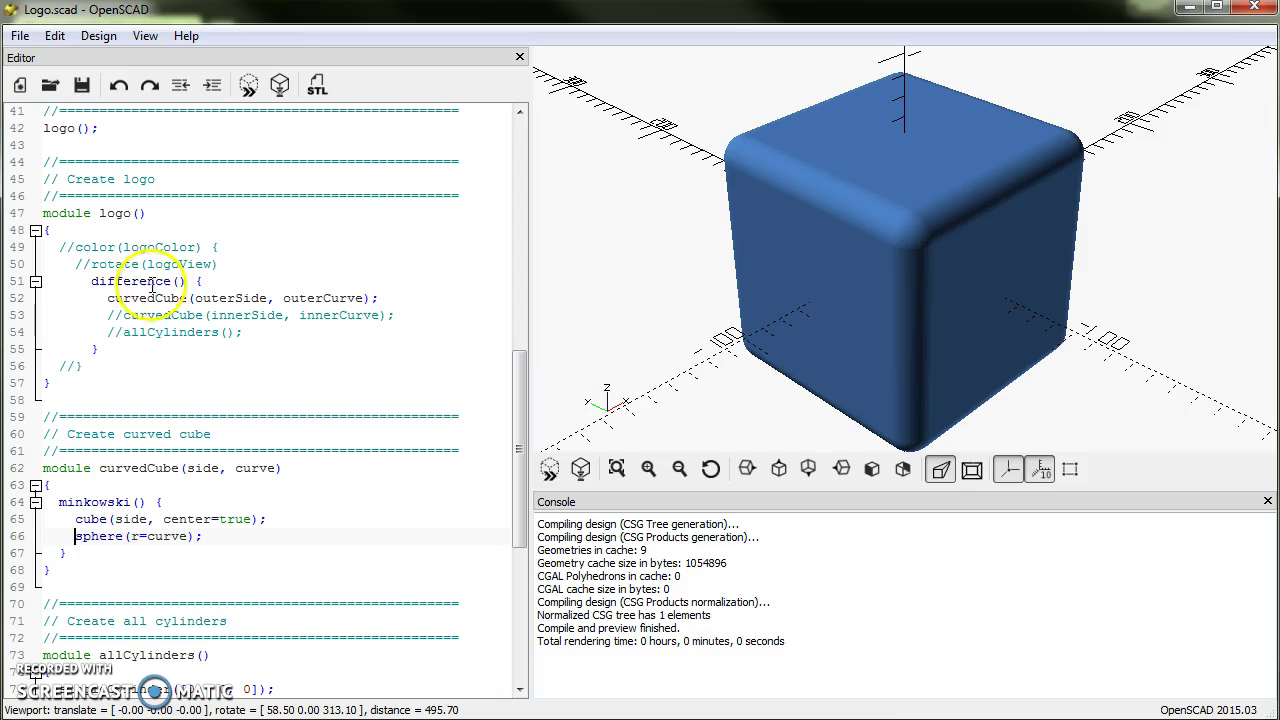
Prefix the outer curvedCube call with %, uncomment the inner call and prefix it with #, and save to preview both cubes
left_click(108, 298)
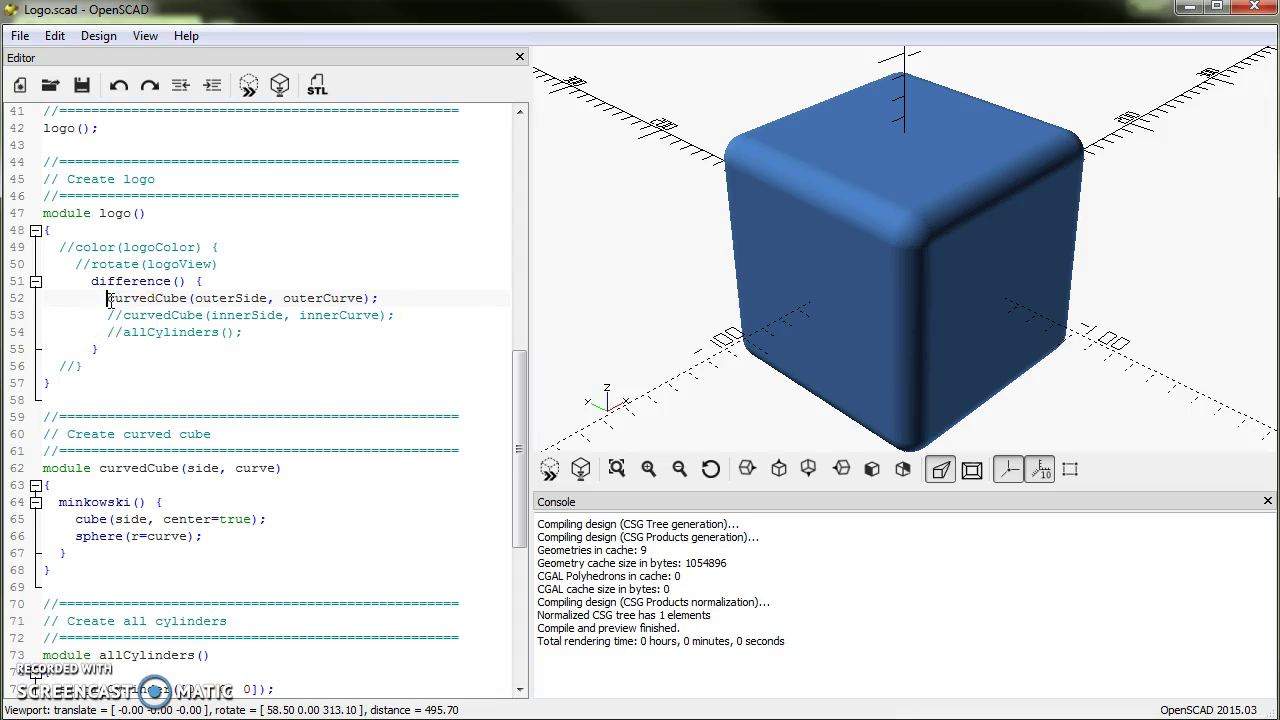
type("*")
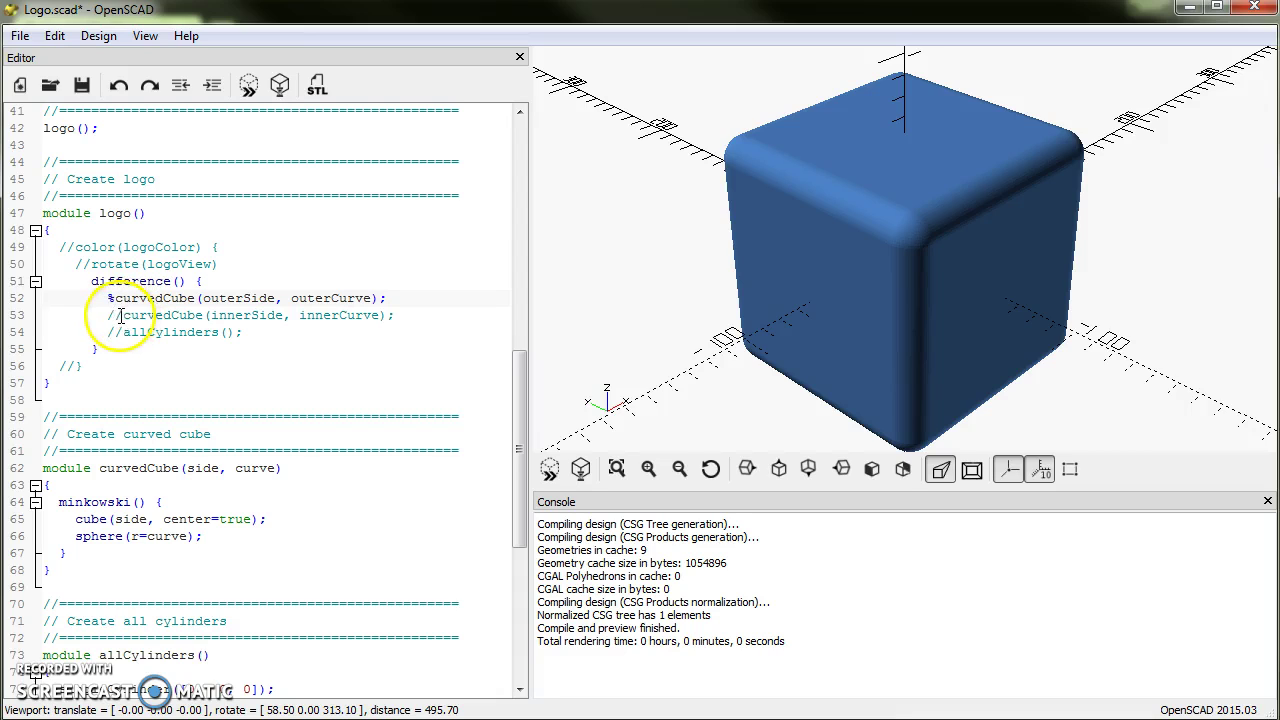
left_click(124, 315)
key("BackSpace")
key("BackSpace")
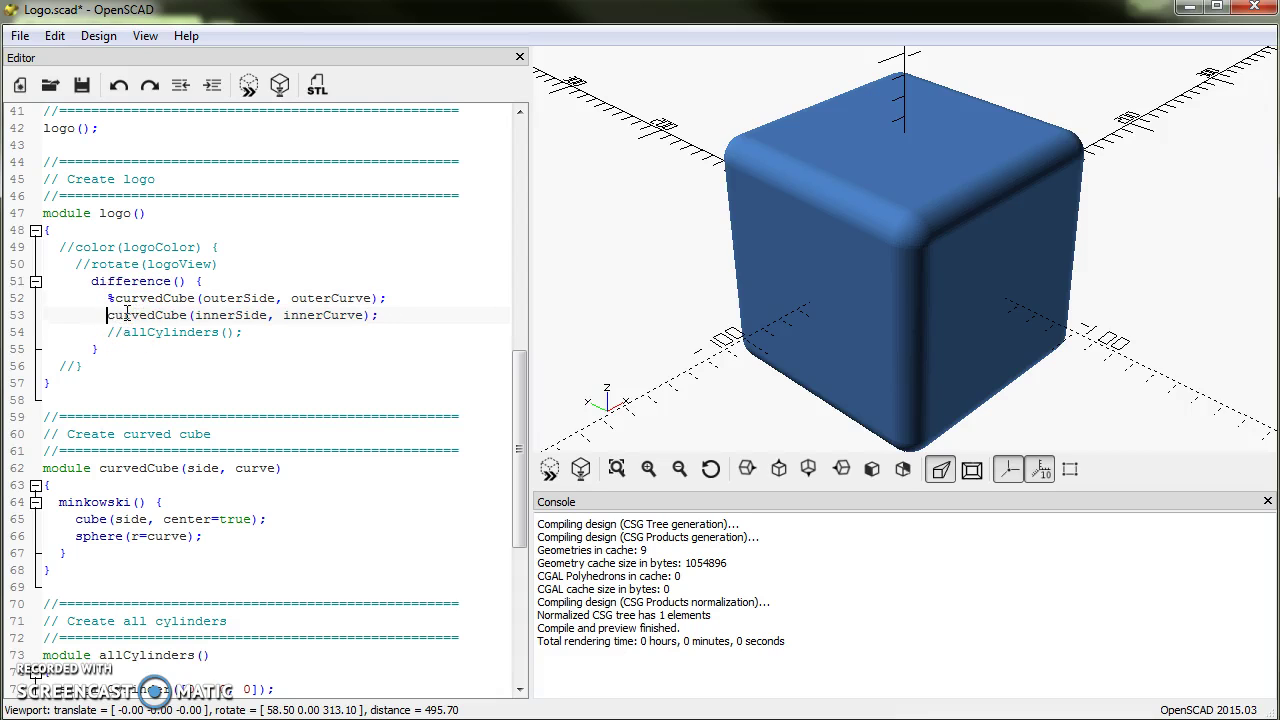
type("#")
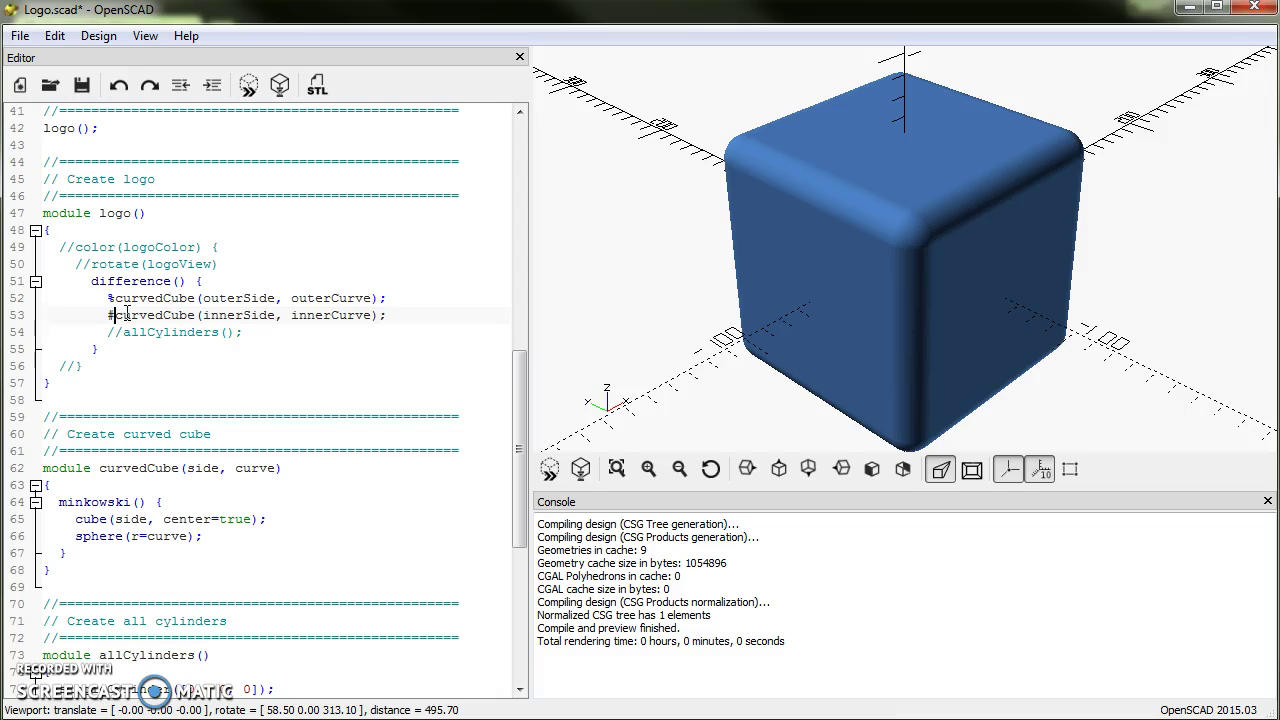
key("ctrl+s")
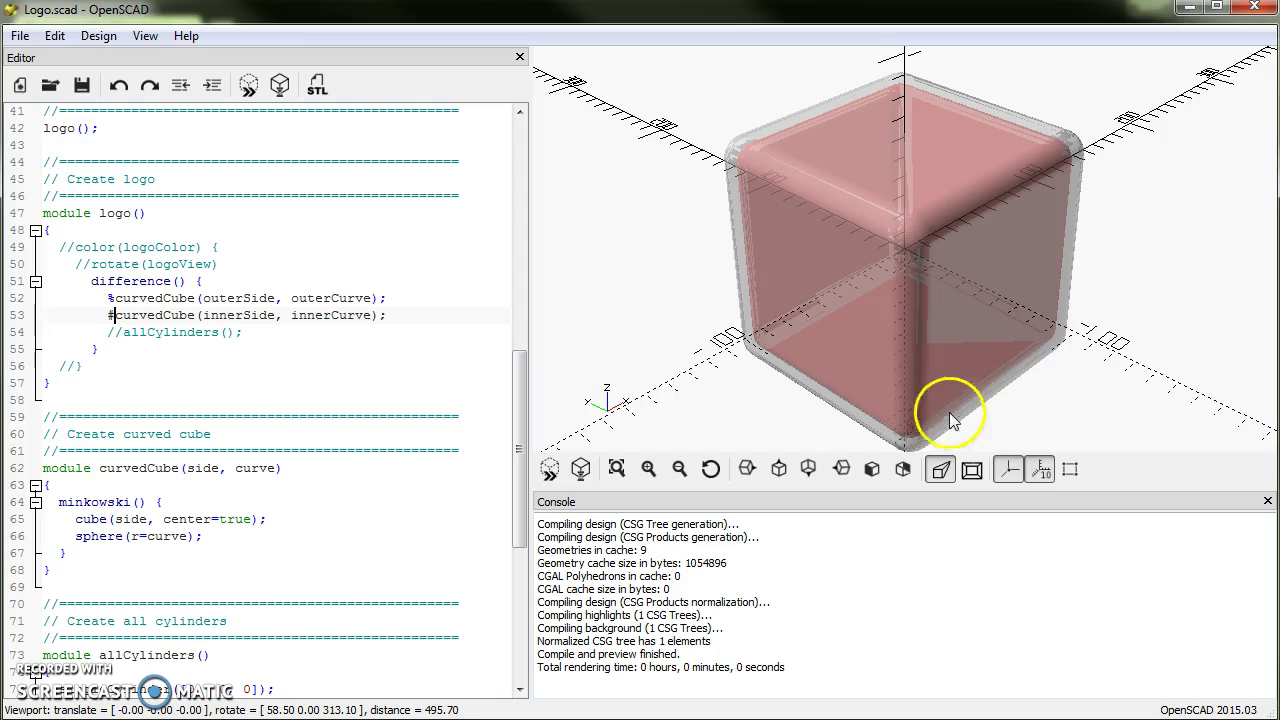
mouse_move(901, 302)
left_mouse_down()
mouse_move(875, 286)
mouse_move(864, 250)
mouse_move(903, 235)
mouse_move(929, 289)
mouse_move(880, 296)
left_mouse_up()
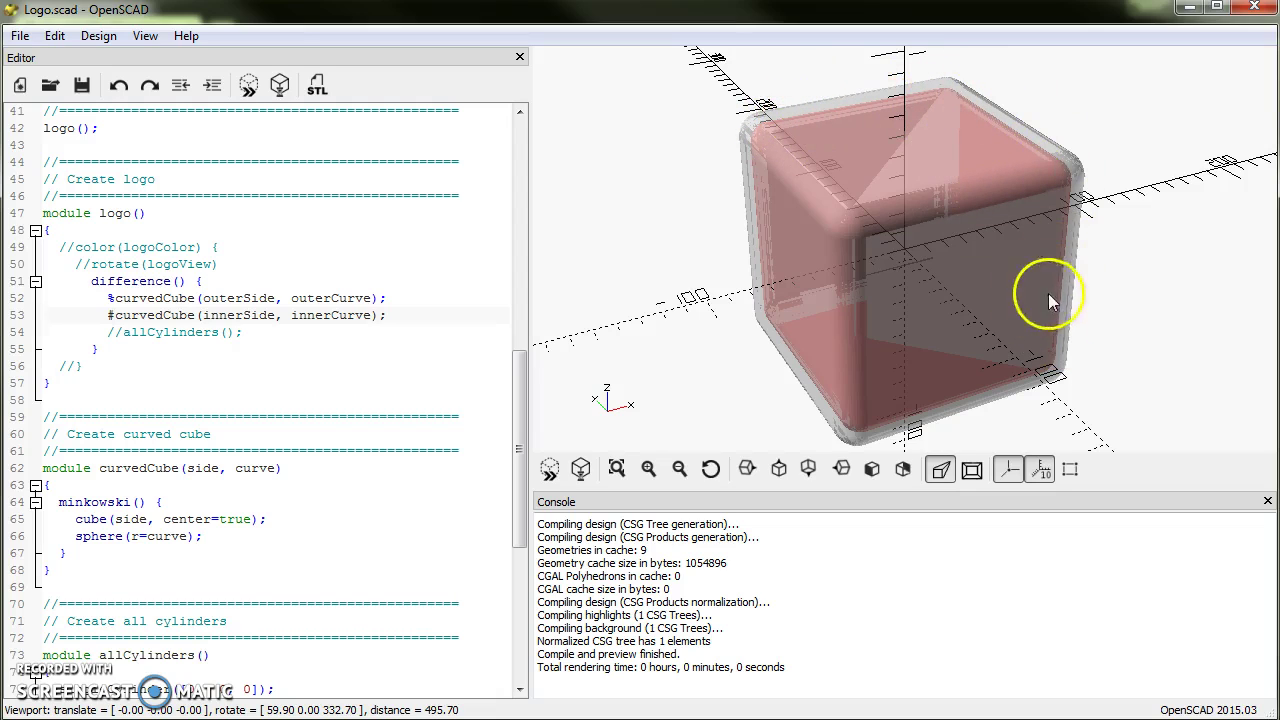
Remove the # and % modifiers from the inner and outer curvedCube calls and refresh the preview of the difference
left_click_drag(92, 281, 157, 318)
left_click(170, 297)
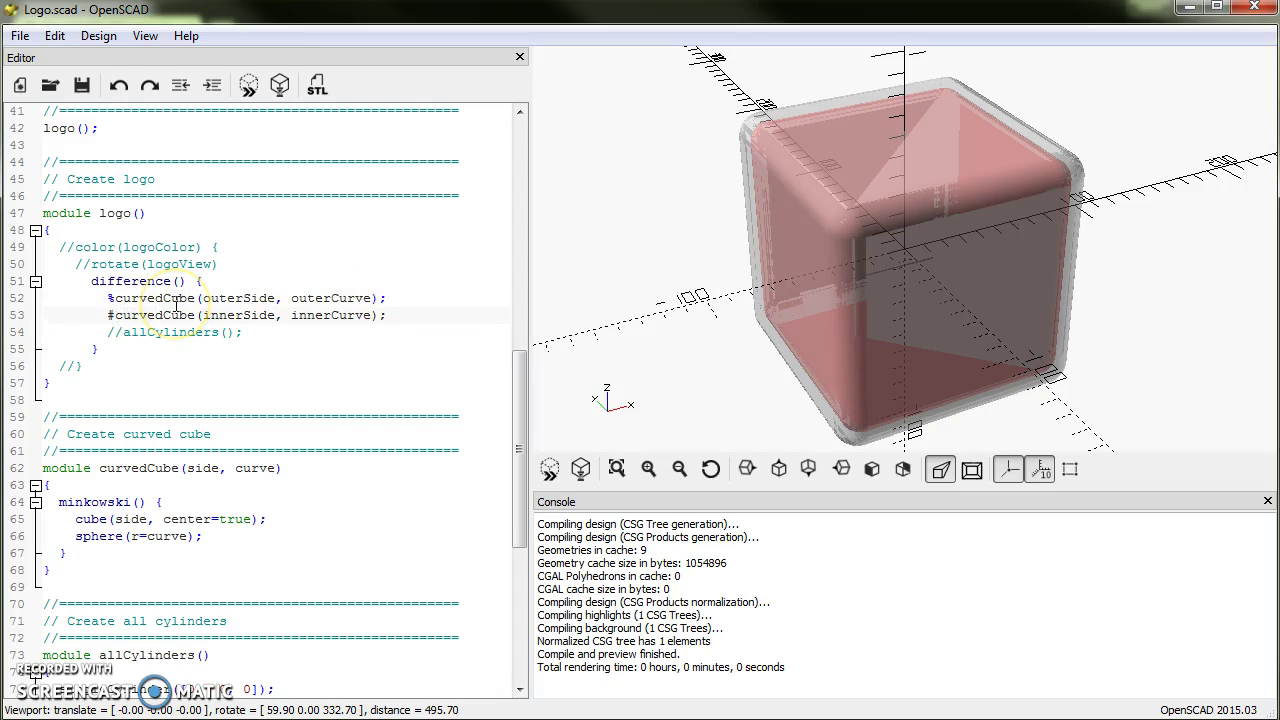
key("BackSpace")
left_click(110, 296)
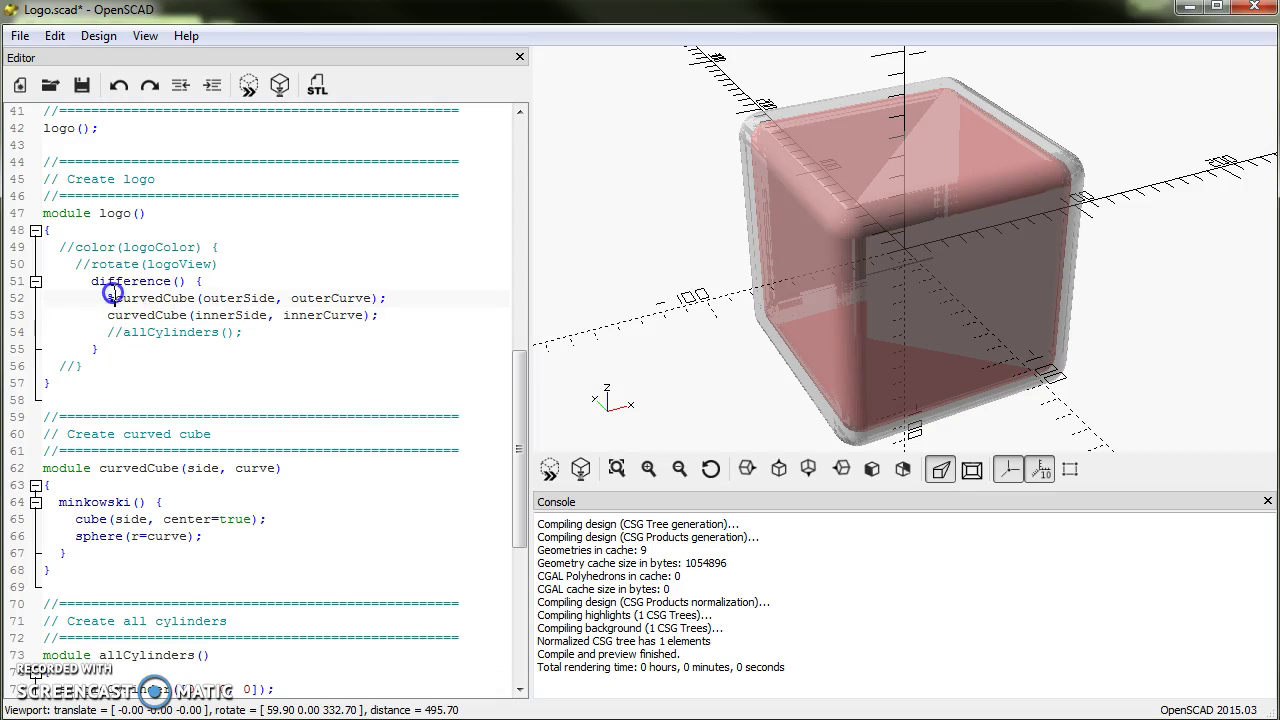
key("BackSpace")
key("F5")
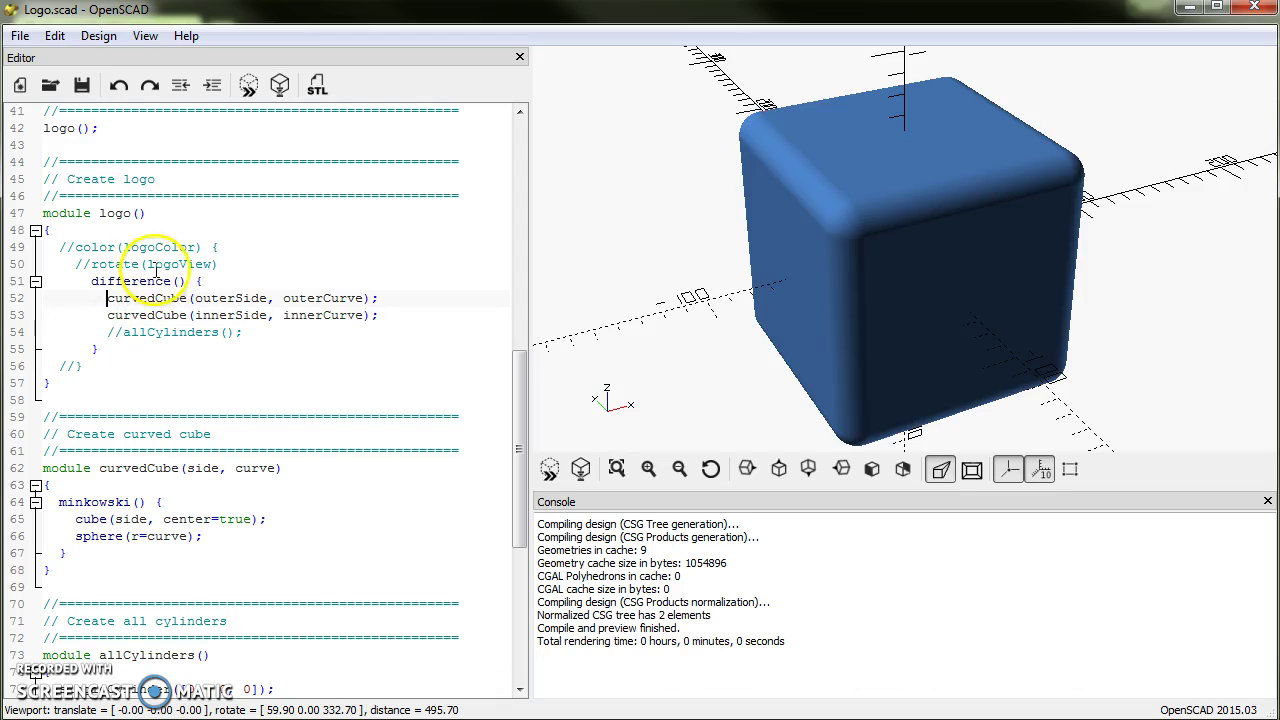
left_click_drag(974, 141, 854, 221)
mouse_move(897, 172)
left_mouse_down()
mouse_move(876, 207)
mouse_move(871, 177)
mouse_move(897, 195)
left_mouse_up()
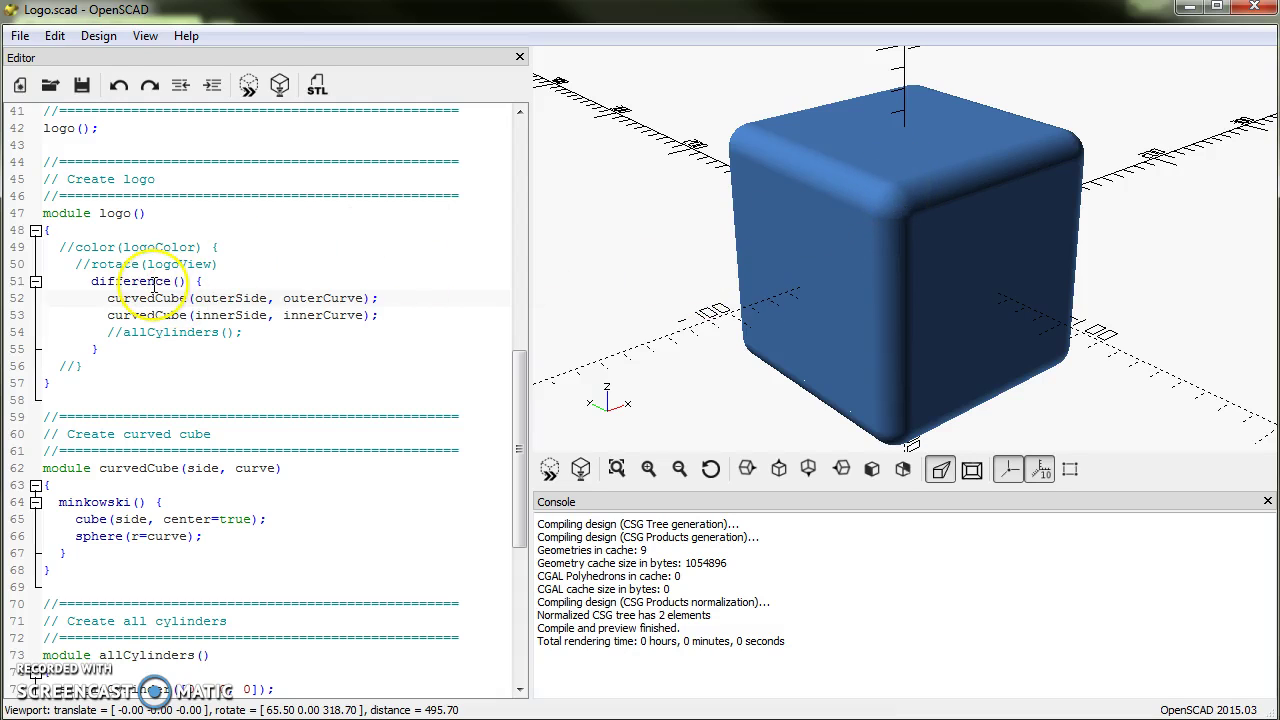
Comment out both the outer and inner curvedCube calls in the logo module and save the script
type("//")
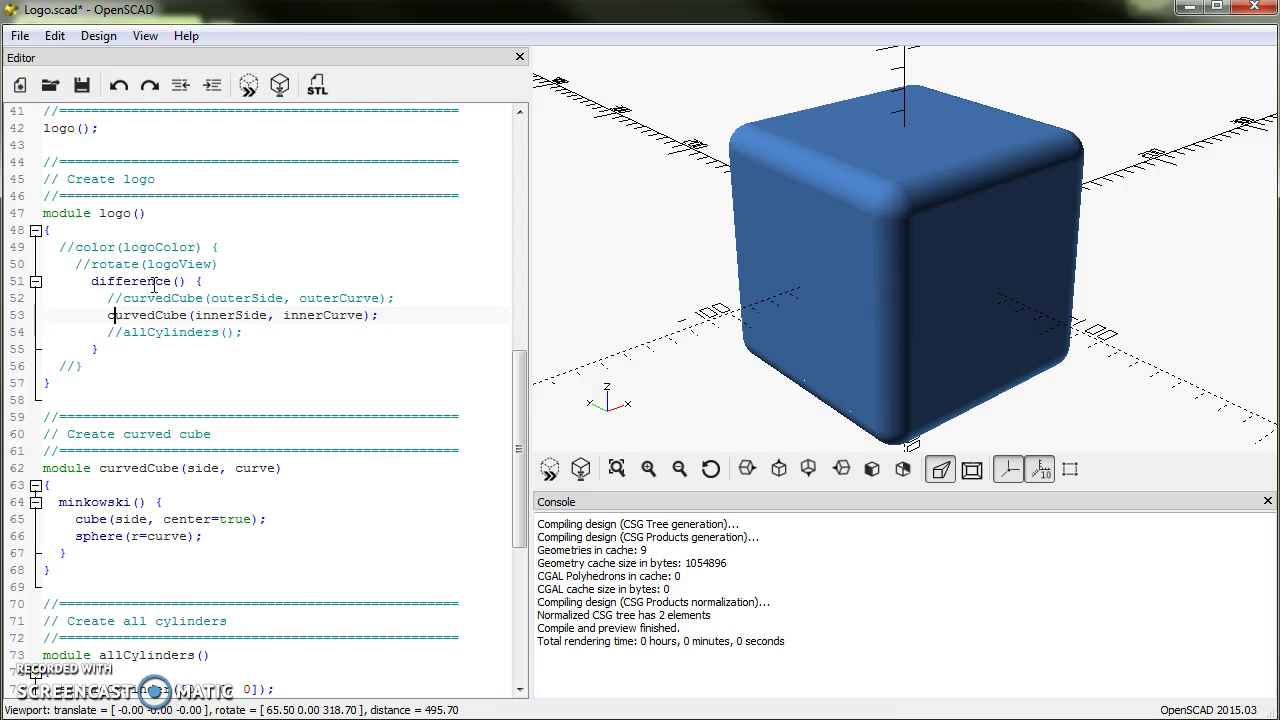
type("//")
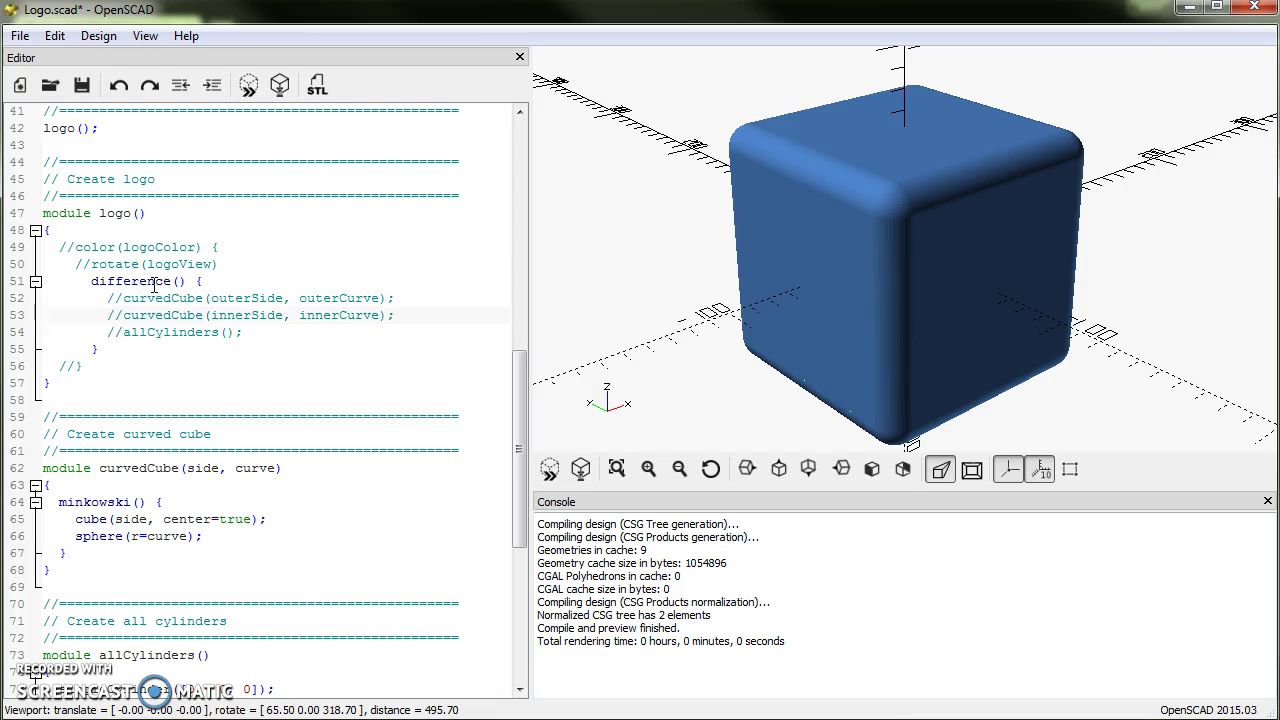
key("ctrl+s")
Uncomment the allCylinders() call in the logo module, save the script and inspect the previewed cylinders
left_click(122, 331)
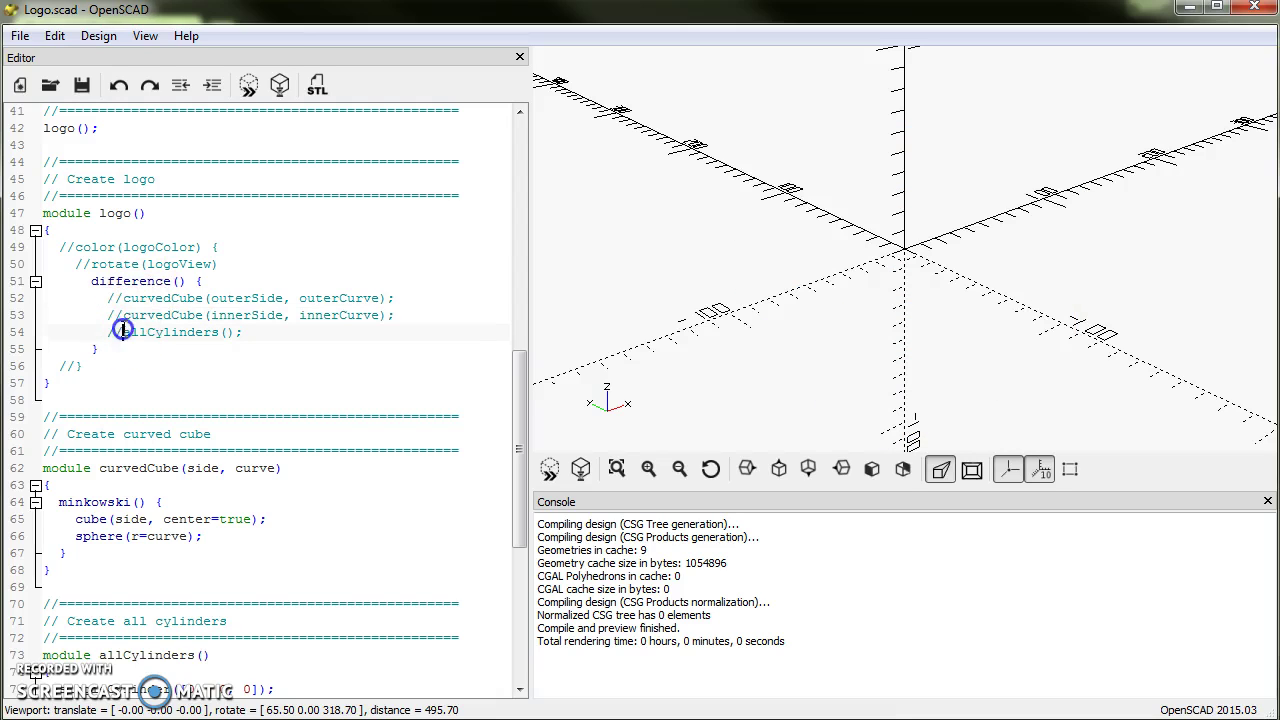
key("BackSpace")
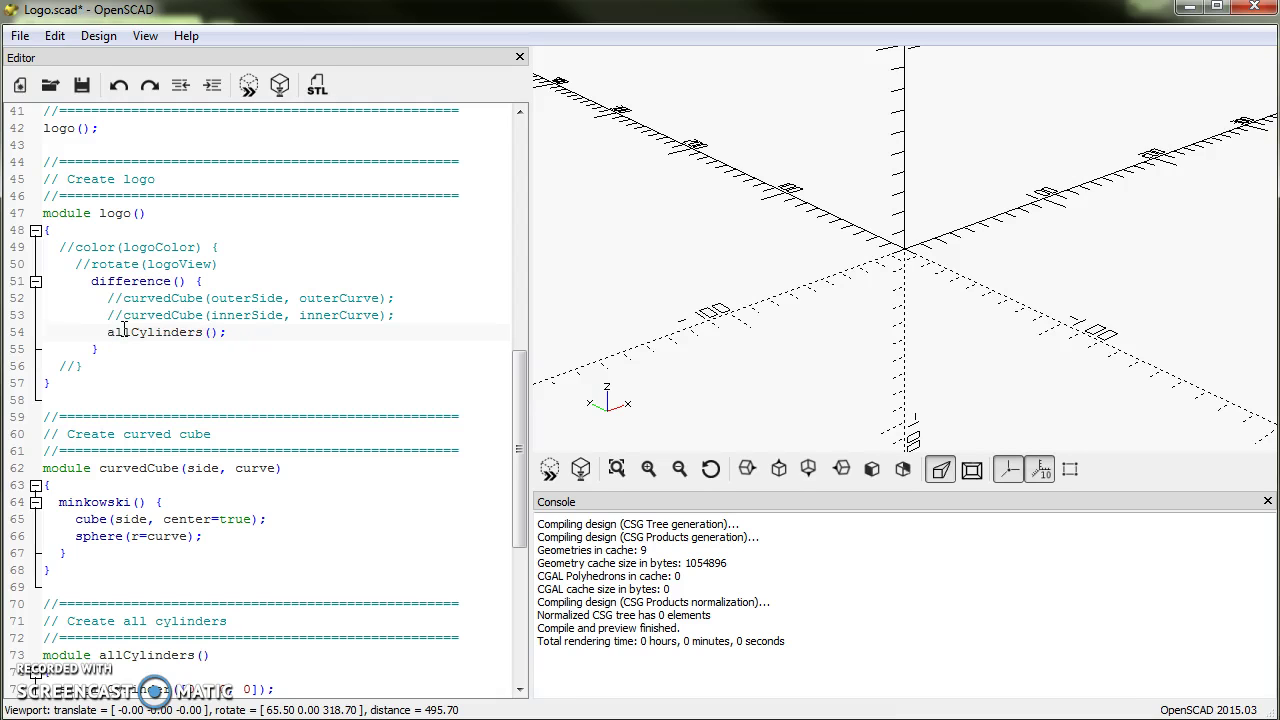
key("ctrl+s")
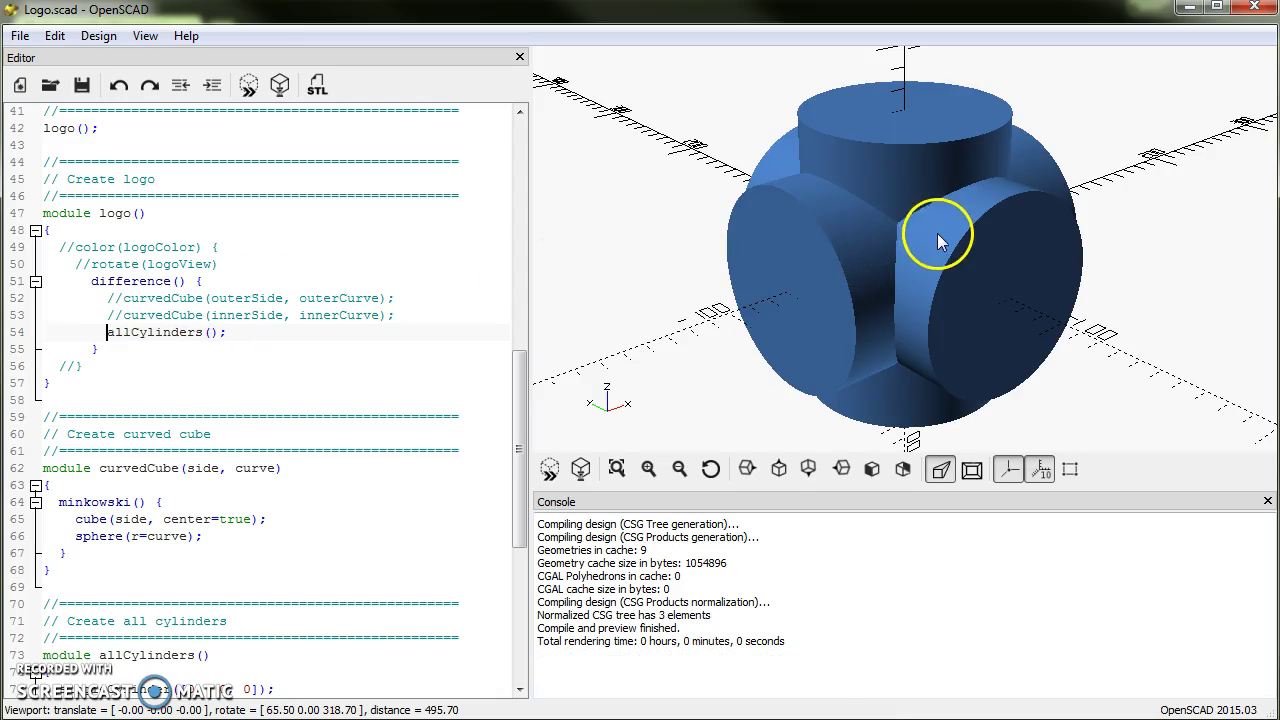
mouse_move(940, 242)
left_mouse_down()
mouse_move(913, 242)
mouse_move(943, 226)
mouse_move(928, 242)
left_mouse_up()
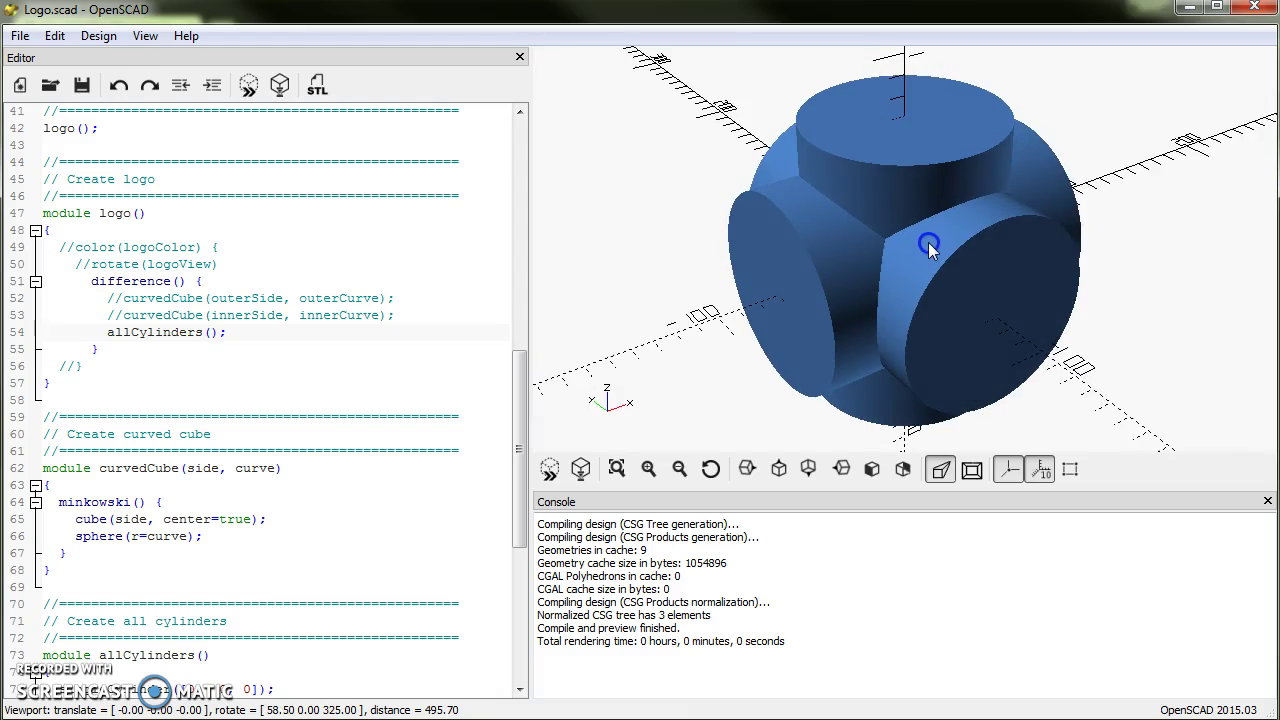
left_click(108, 332)
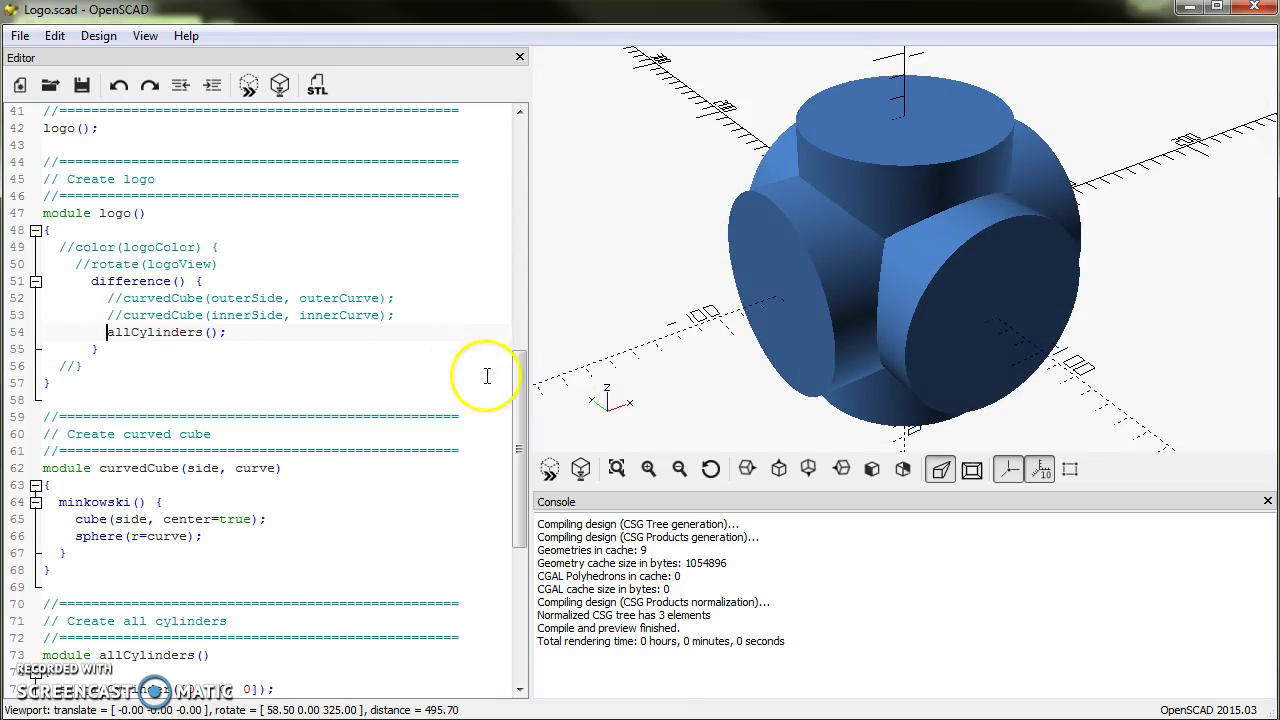
left_click_drag(969, 251, 907, 241)
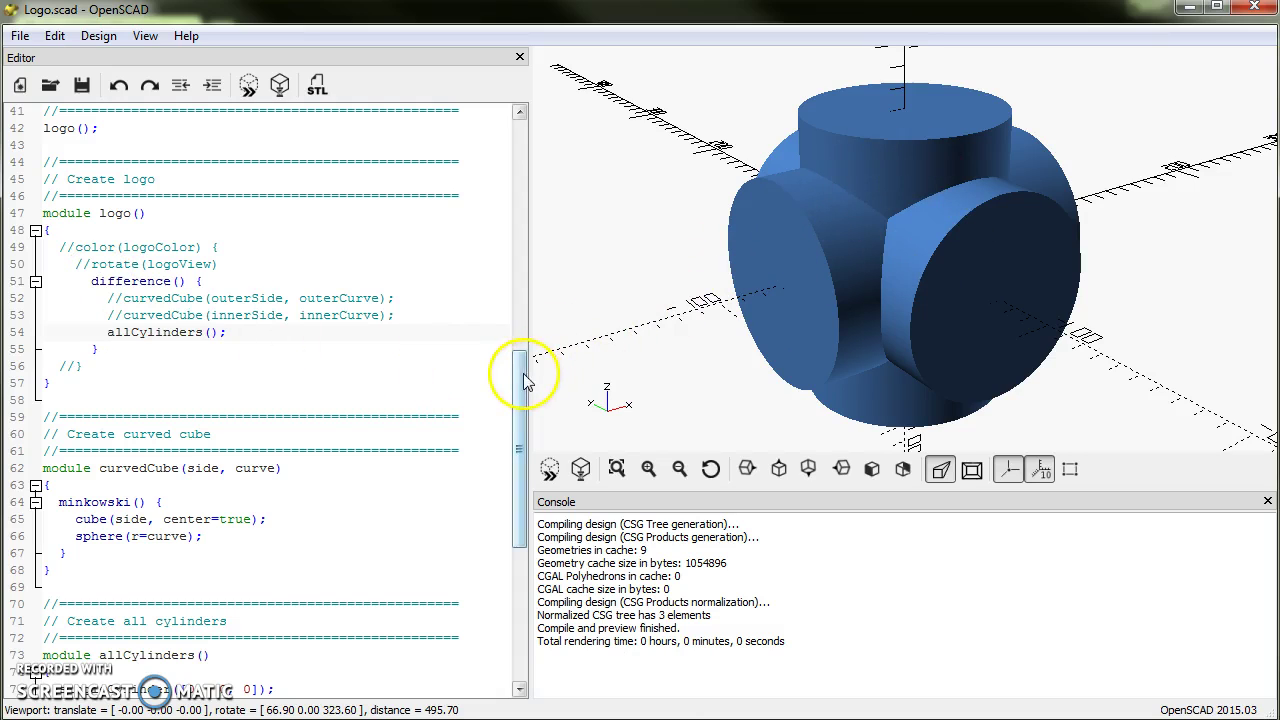
Examine the three singleCylinder calls and their rotation vectors in the allCylinders module
left_click_drag(517, 363, 523, 499)
double_click(110, 266)
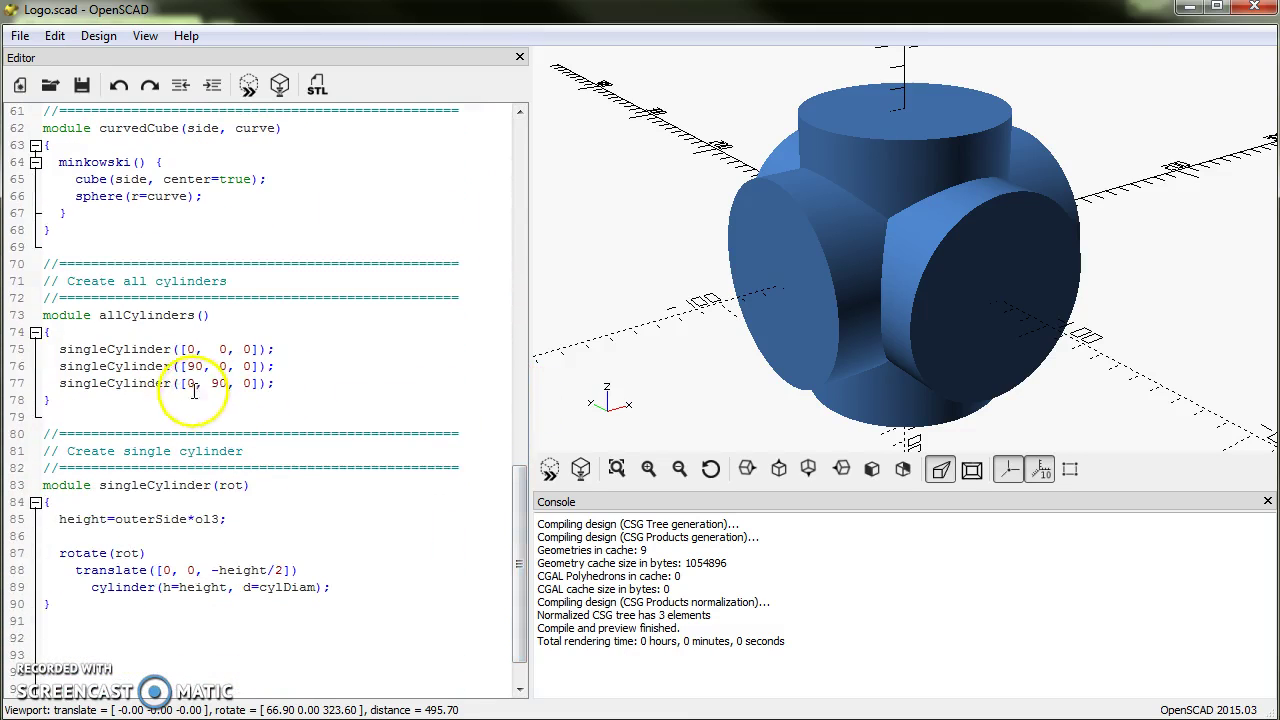
double_click(100, 346)
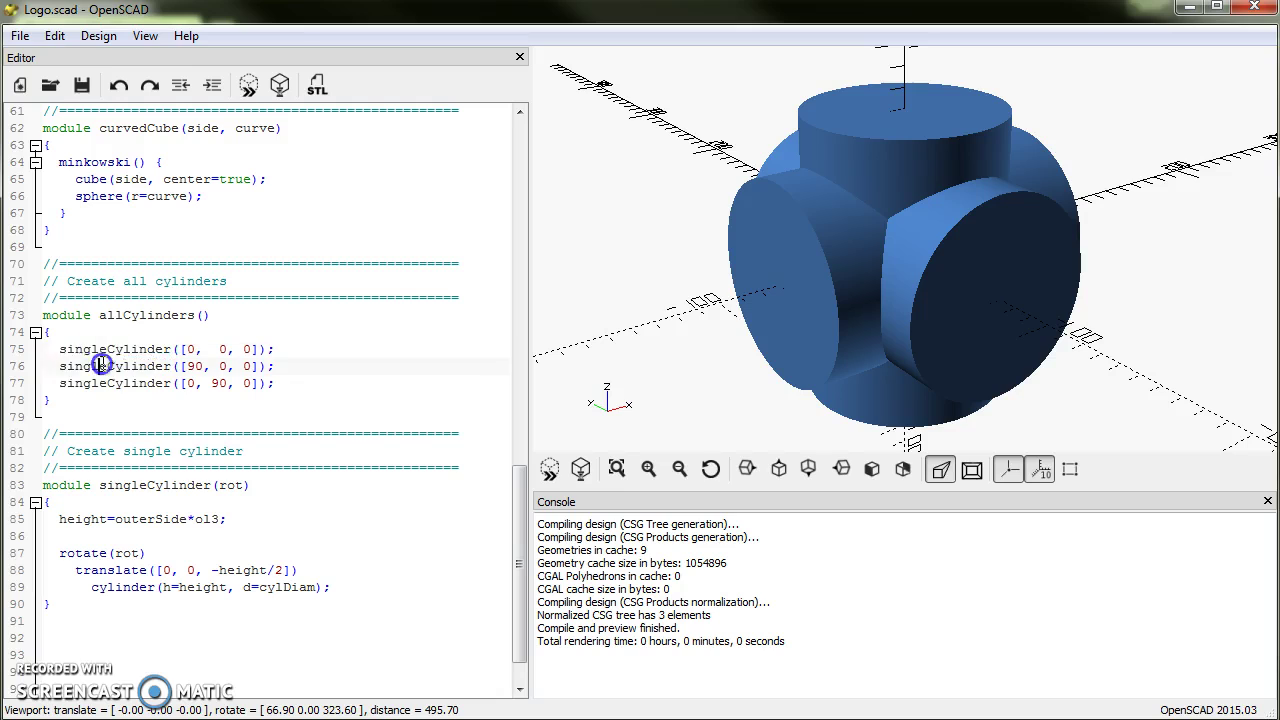
double_click(105, 366)
double_click(107, 383)
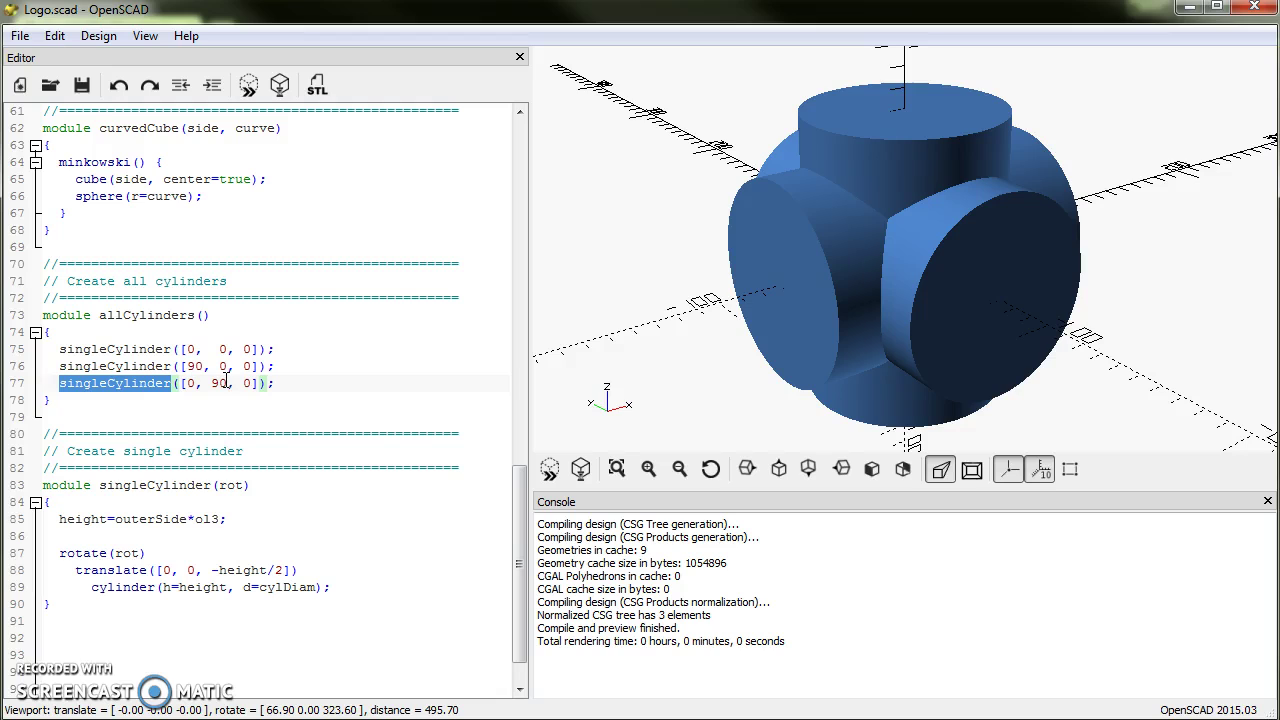
Examine the singleCylinder(rot) module definition and how the calls in allCylinders use it
left_click_drag(849, 304, 864, 298)
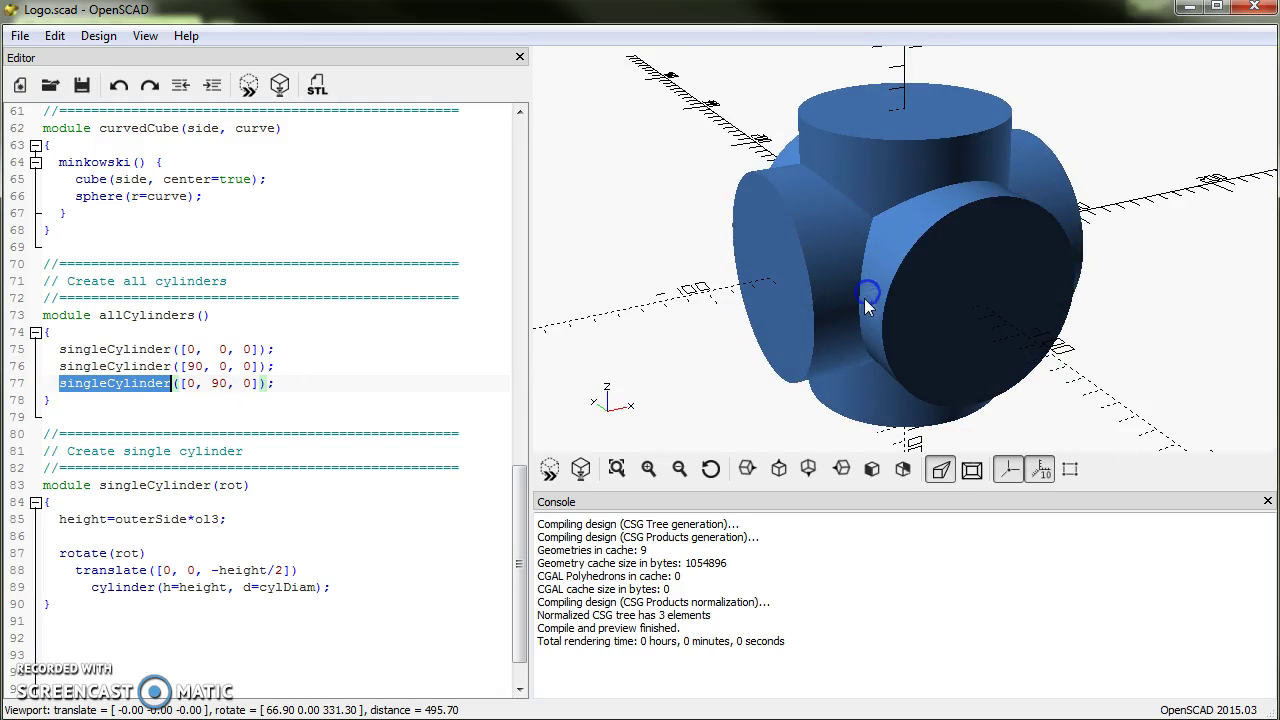
left_click(114, 383)
double_click(116, 486)
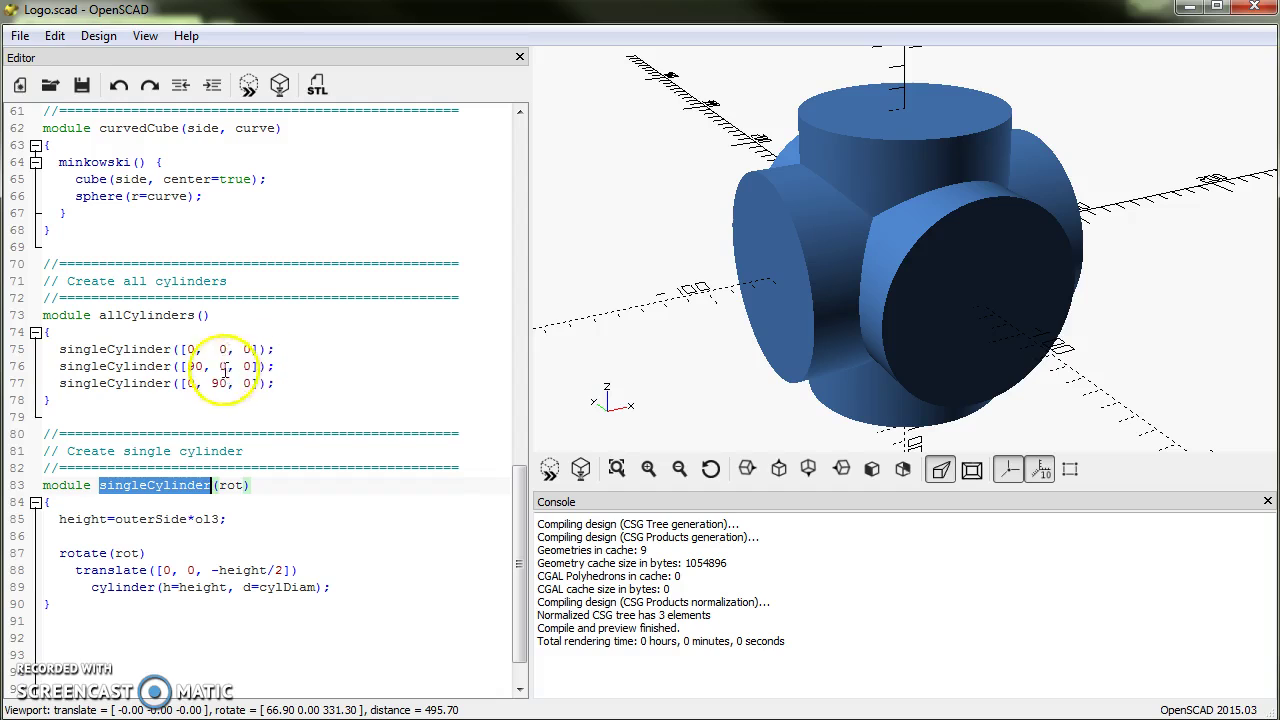
left_click(152, 486)
double_click(152, 486)
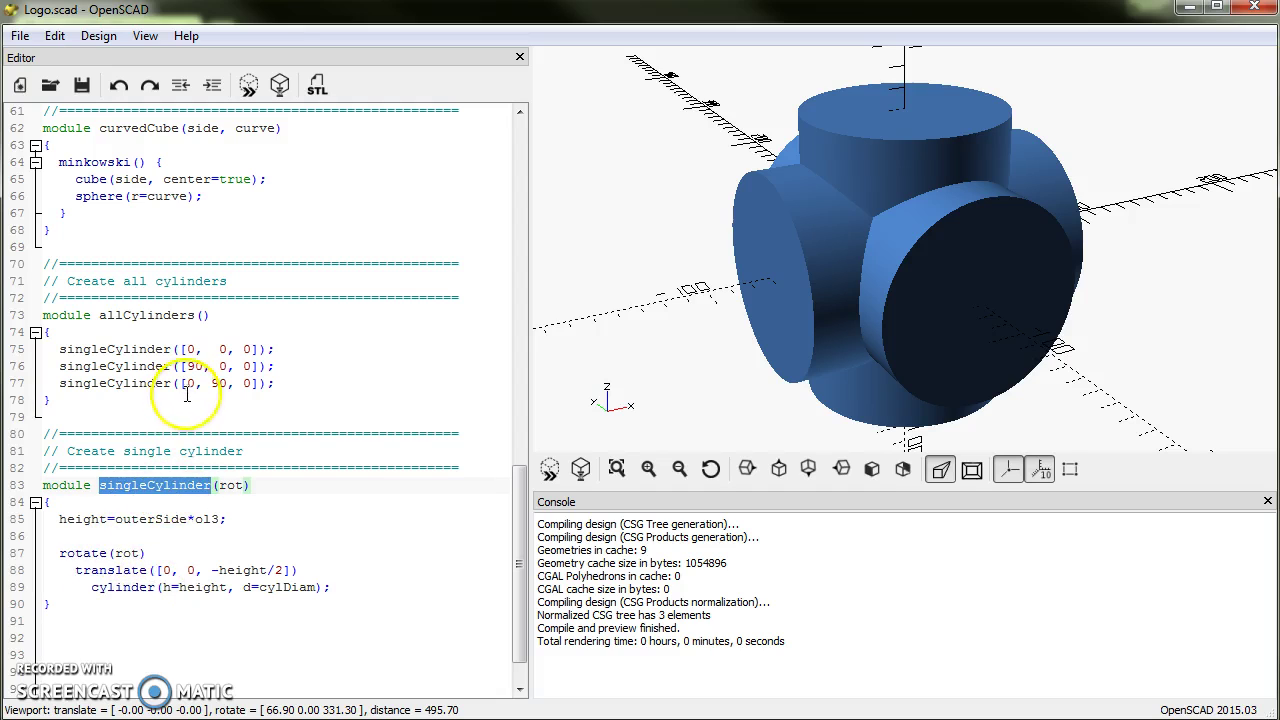
left_click(266, 370)
In the logo module's difference, comment out allCylinders(), uncomment both curvedCube calls and refresh the preview
left_click_drag(518, 482, 426, 374)
left_click(108, 436)
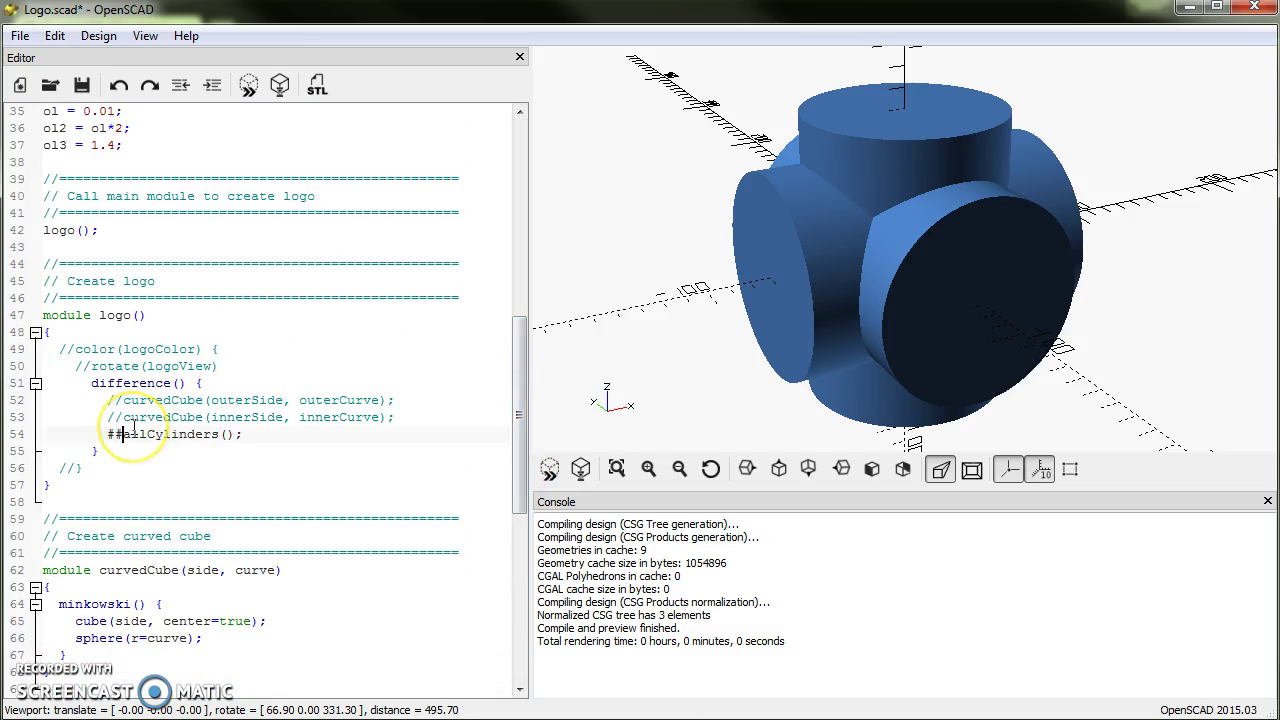
left_click(126, 416)
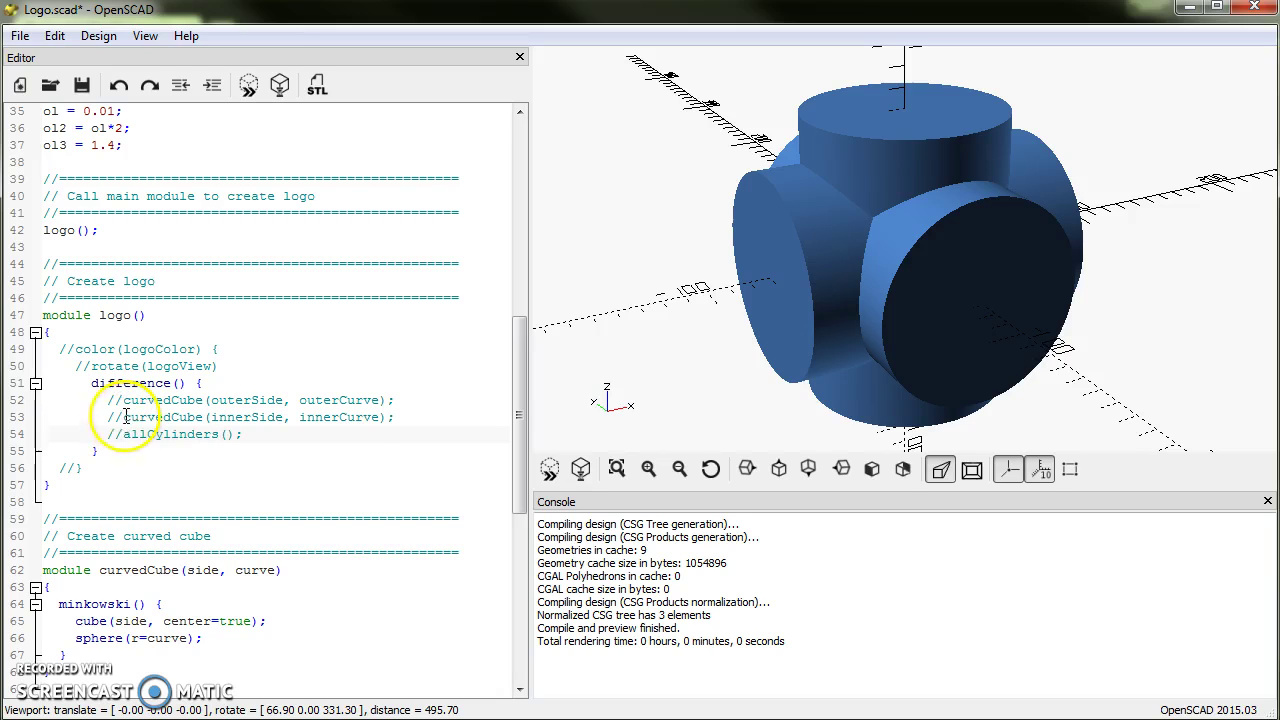
key("BackSpace")
key("BackSpace")
left_click(122, 400)
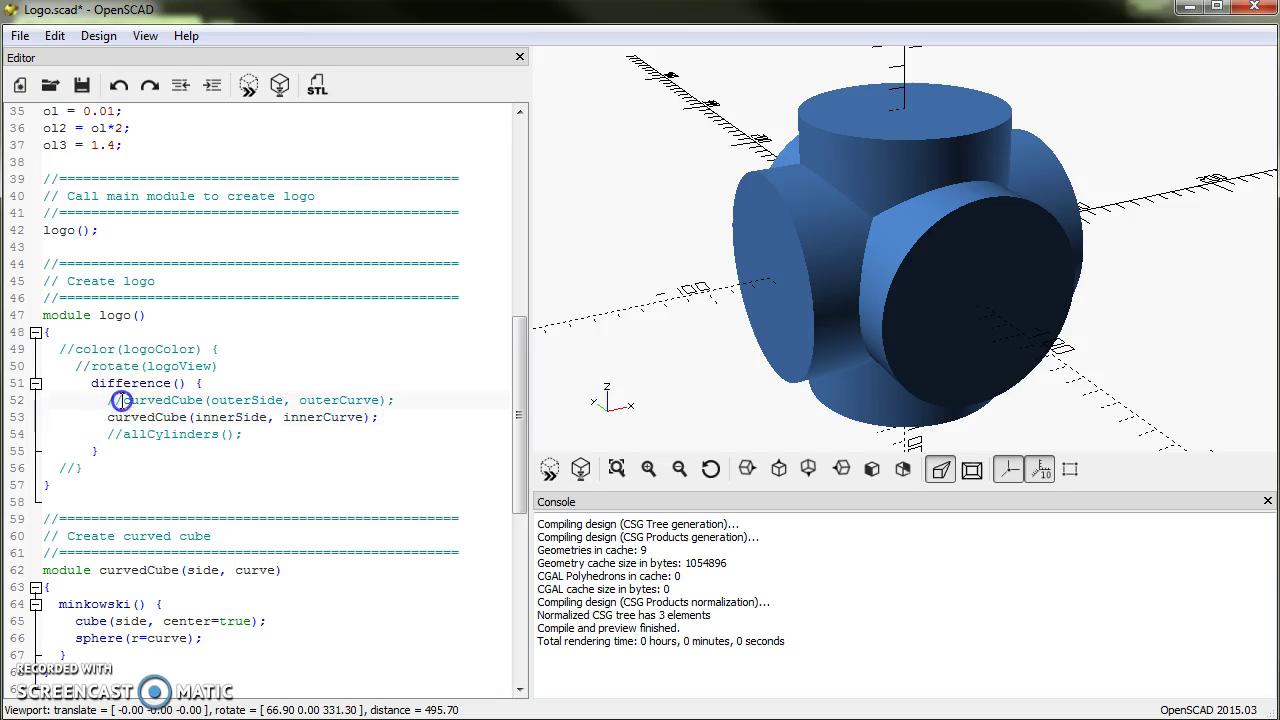
key("BackSpace")
key("BackSpace")
key("F5")
left_click(751, 271)
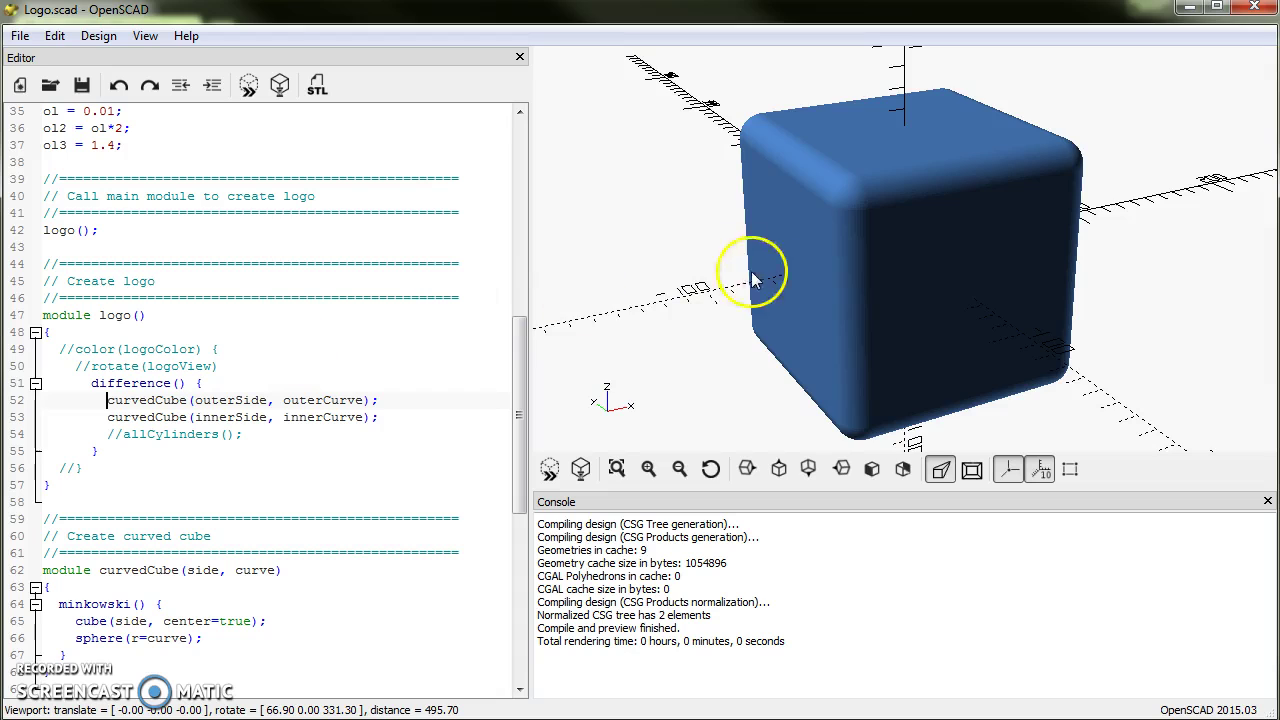
mouse_move(890, 224)
left_mouse_down()
mouse_move(911, 220)
mouse_move(891, 211)
mouse_move(903, 229)
left_mouse_up()
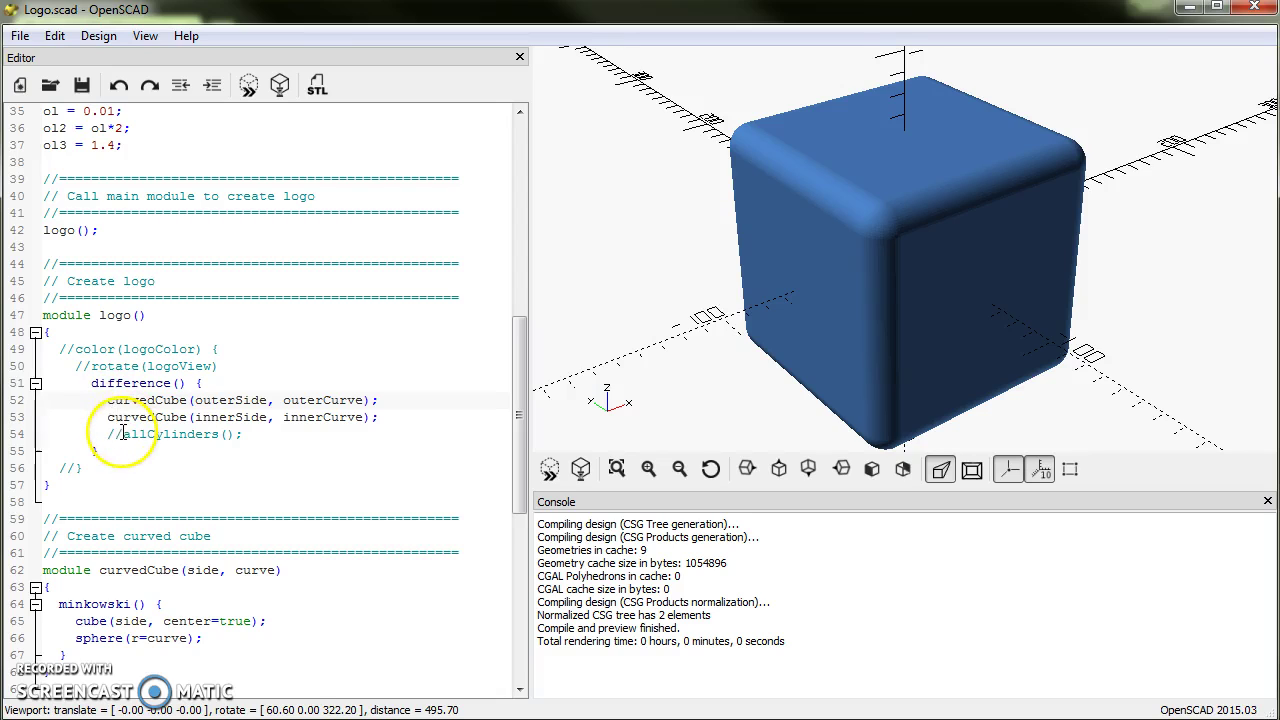
Uncomment allCylinders() in the difference, save the script and inspect the previewed cube with its cylindrical cut-outs
key("BackSpace")
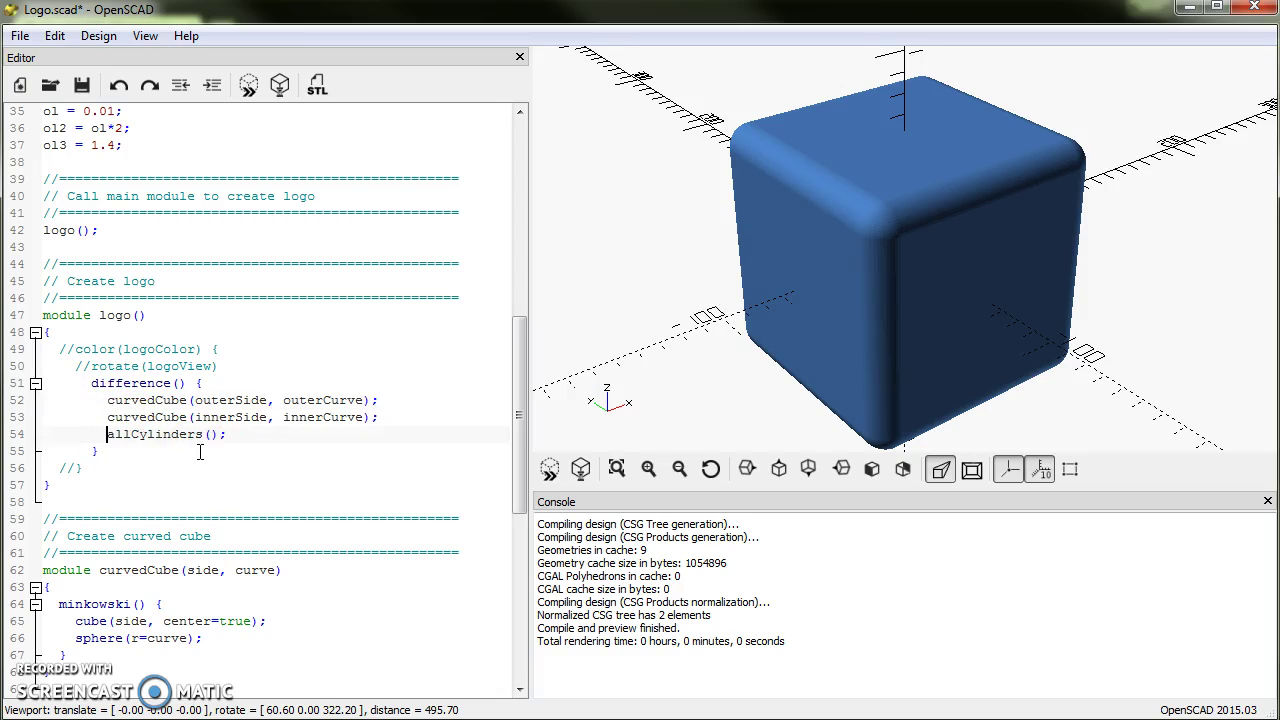
left_click(108, 400)
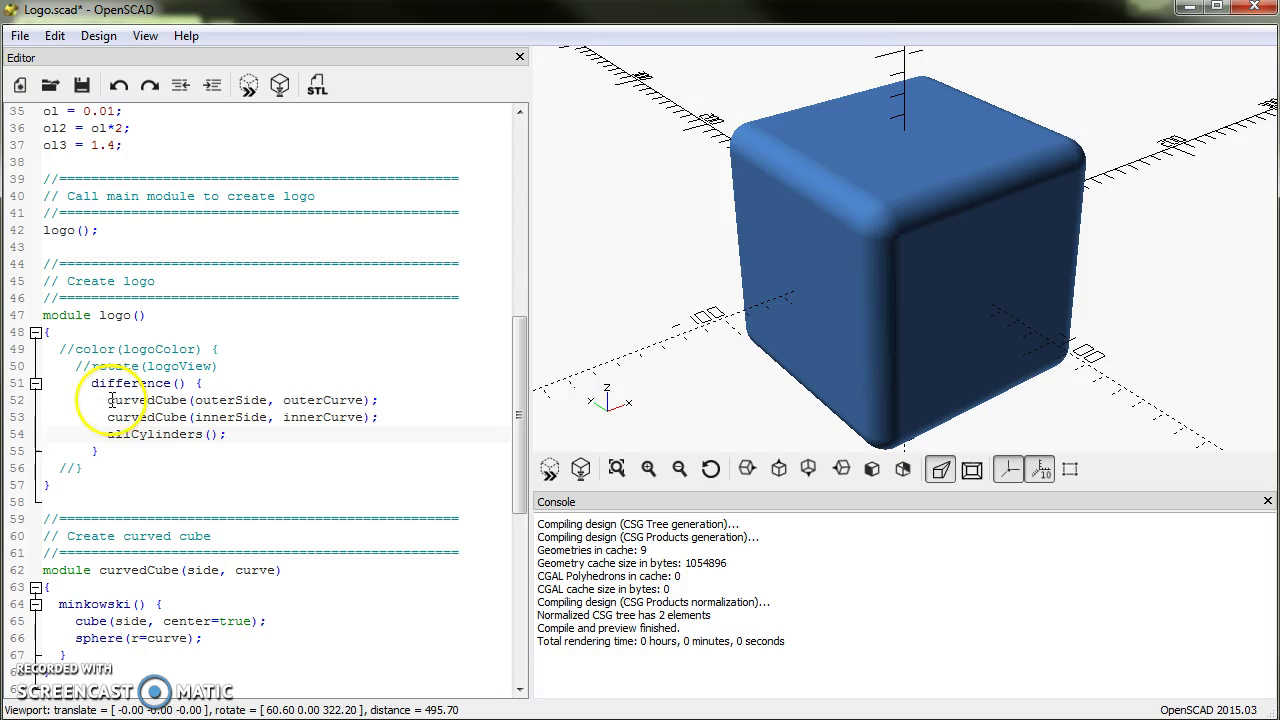
left_click_drag(108, 400, 127, 434)
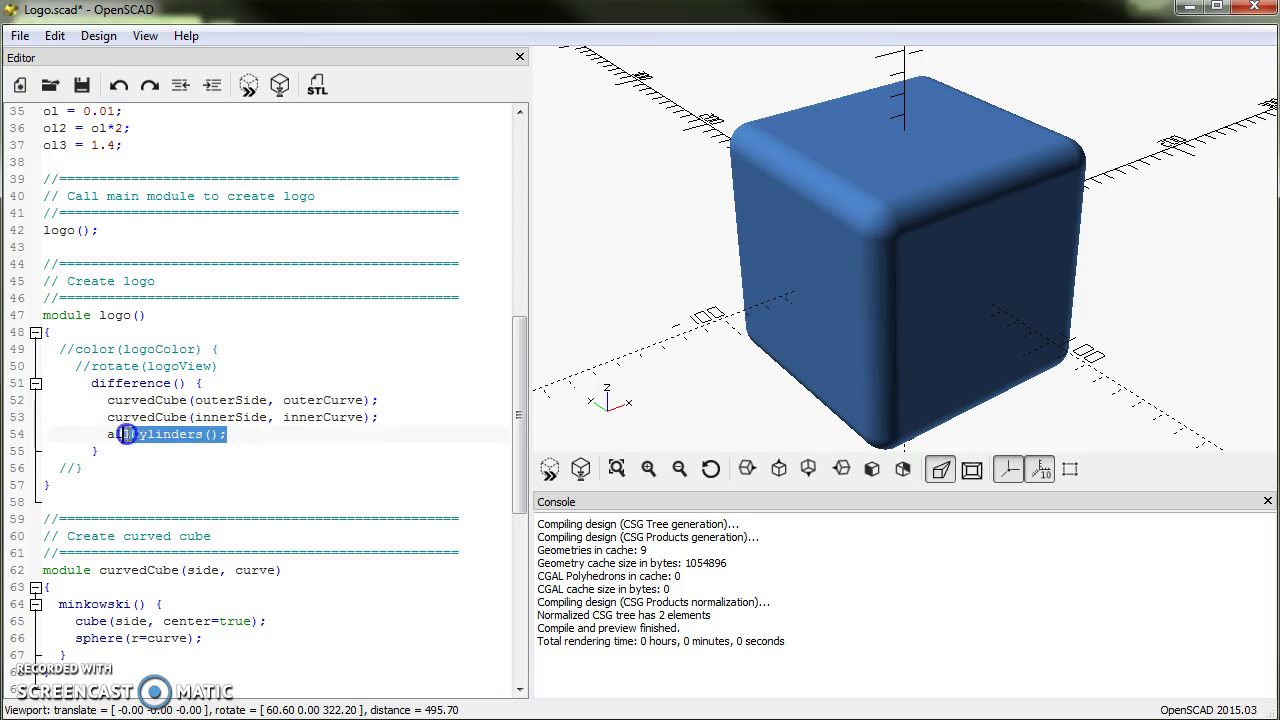
left_click(178, 400)
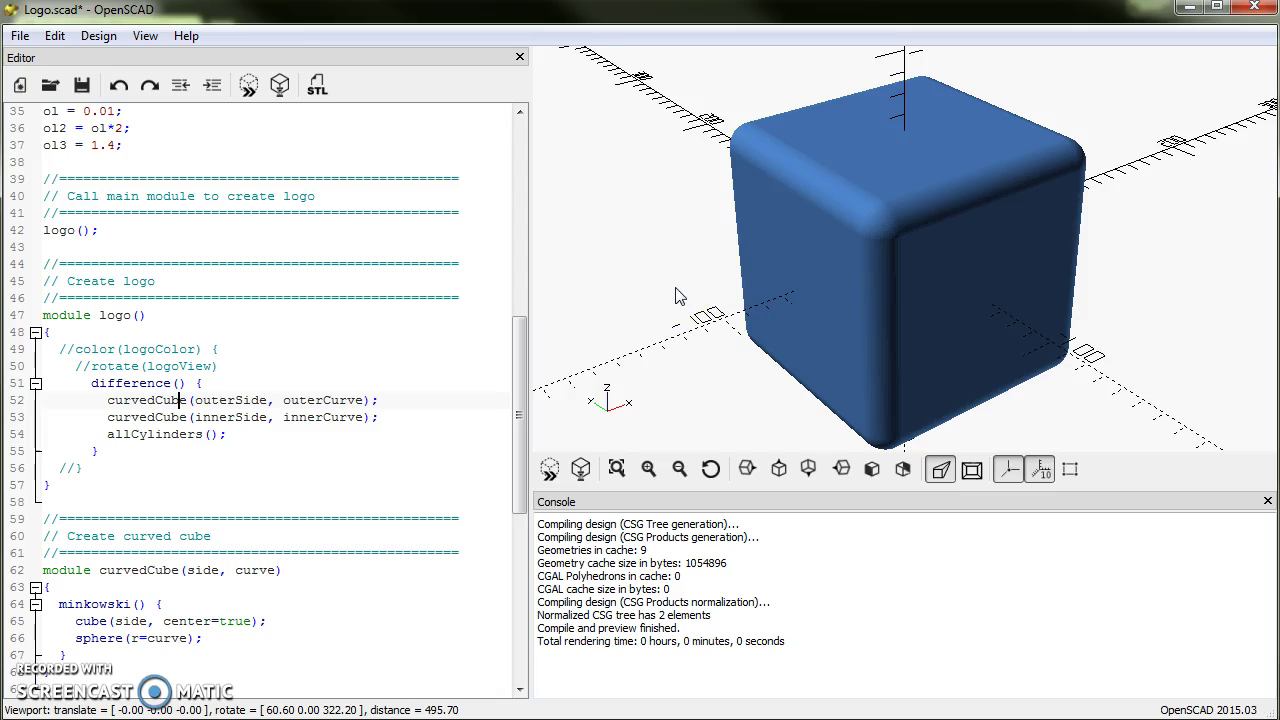
key("ctrl+s")
left_click_drag(791, 245, 955, 248)
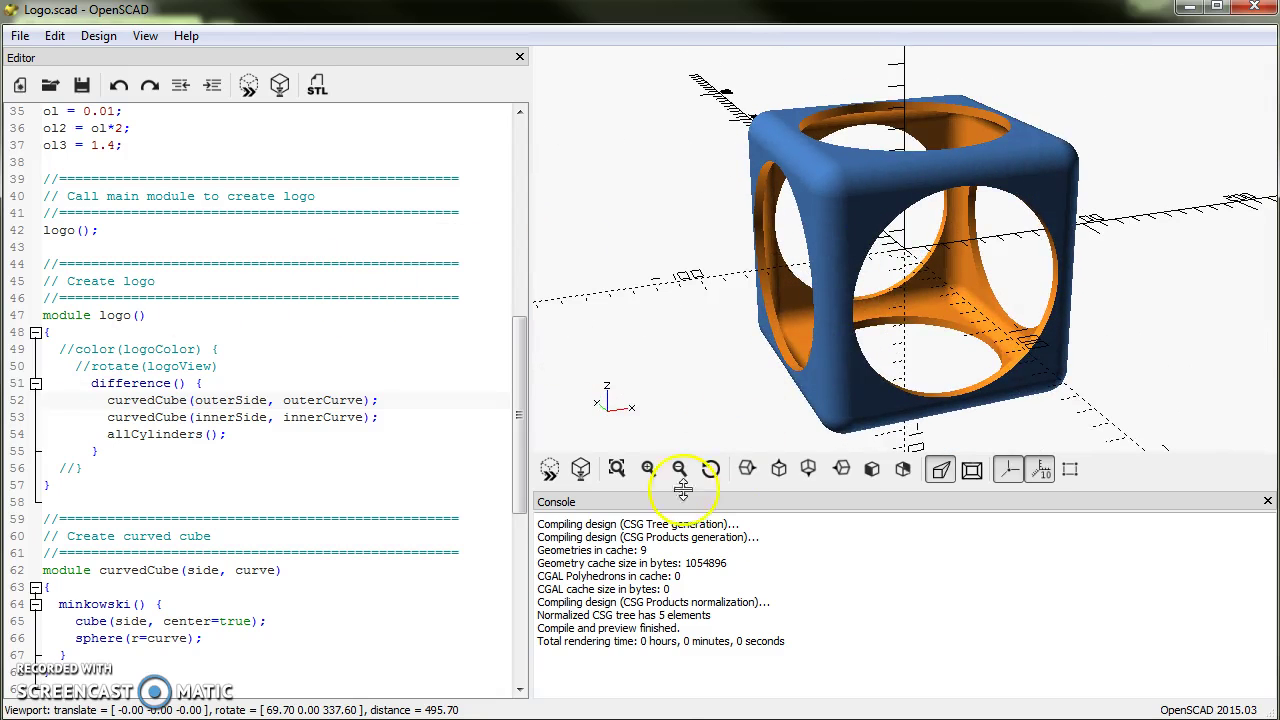
Show the model in front view, then uncomment rotate(logoView) in the logo module and save the script
left_click(872, 475)
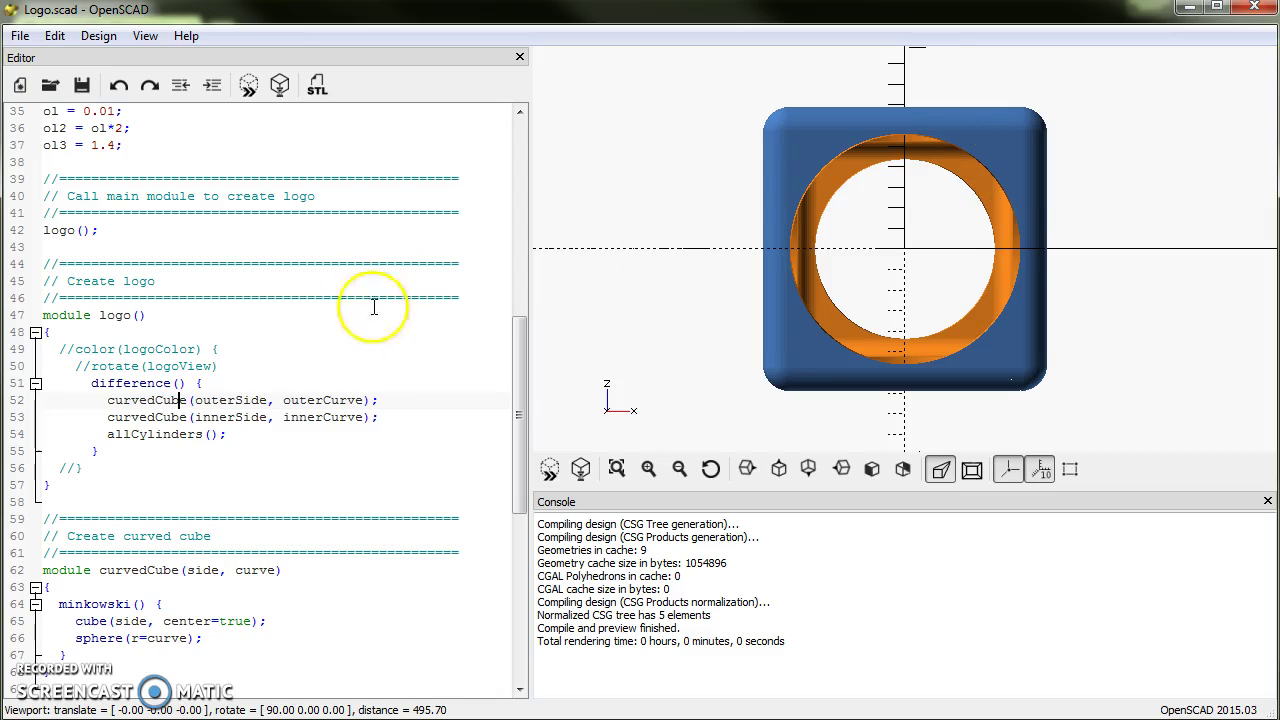
left_click(89, 366)
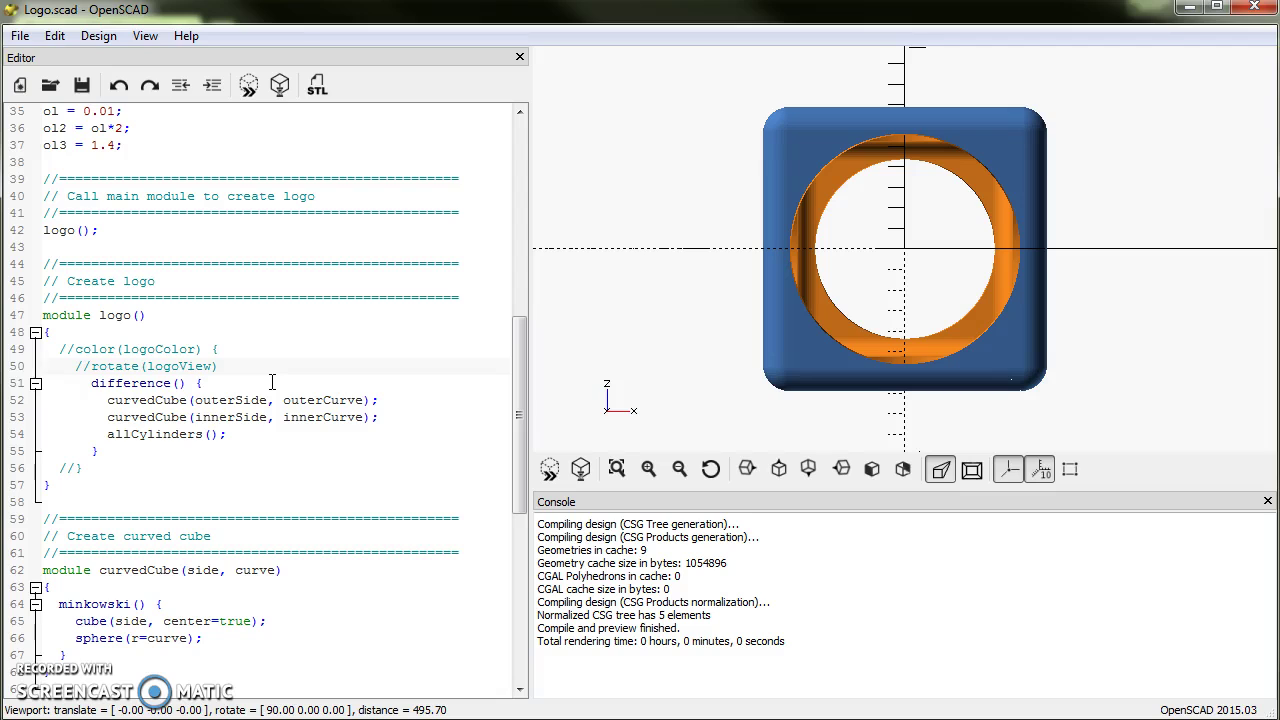
key("BackSpace")
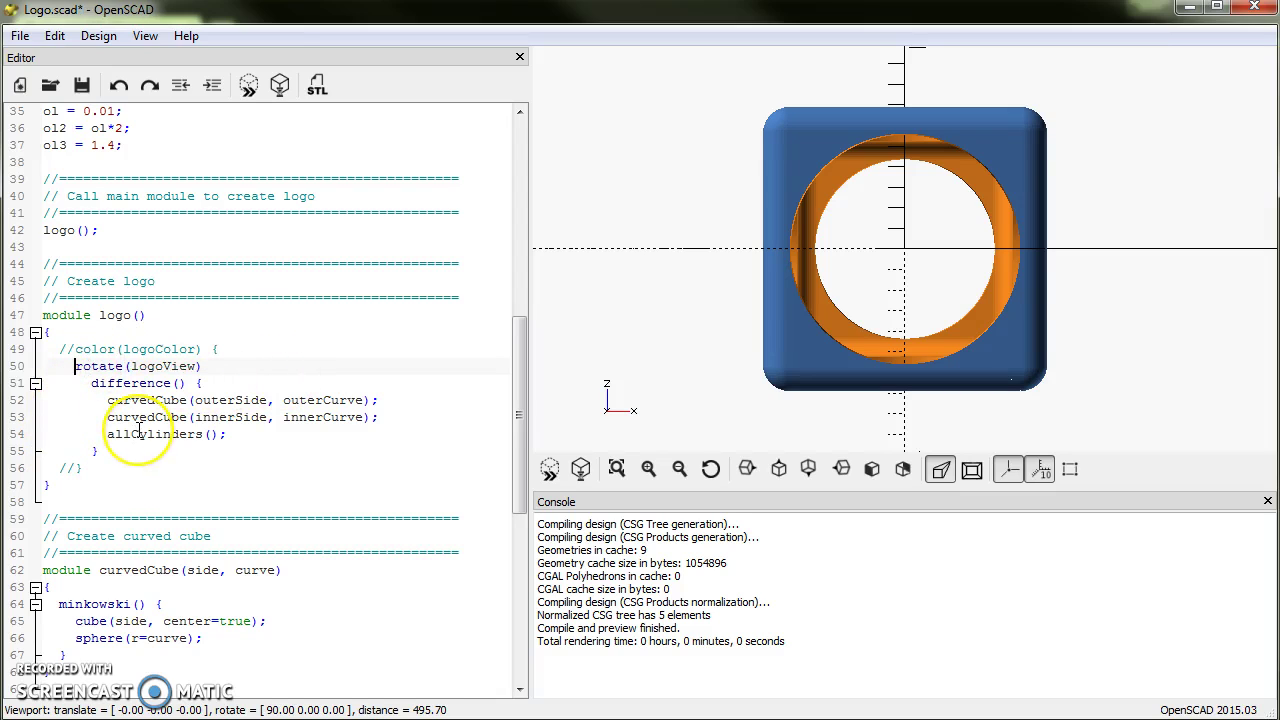
key("ctrl+s")
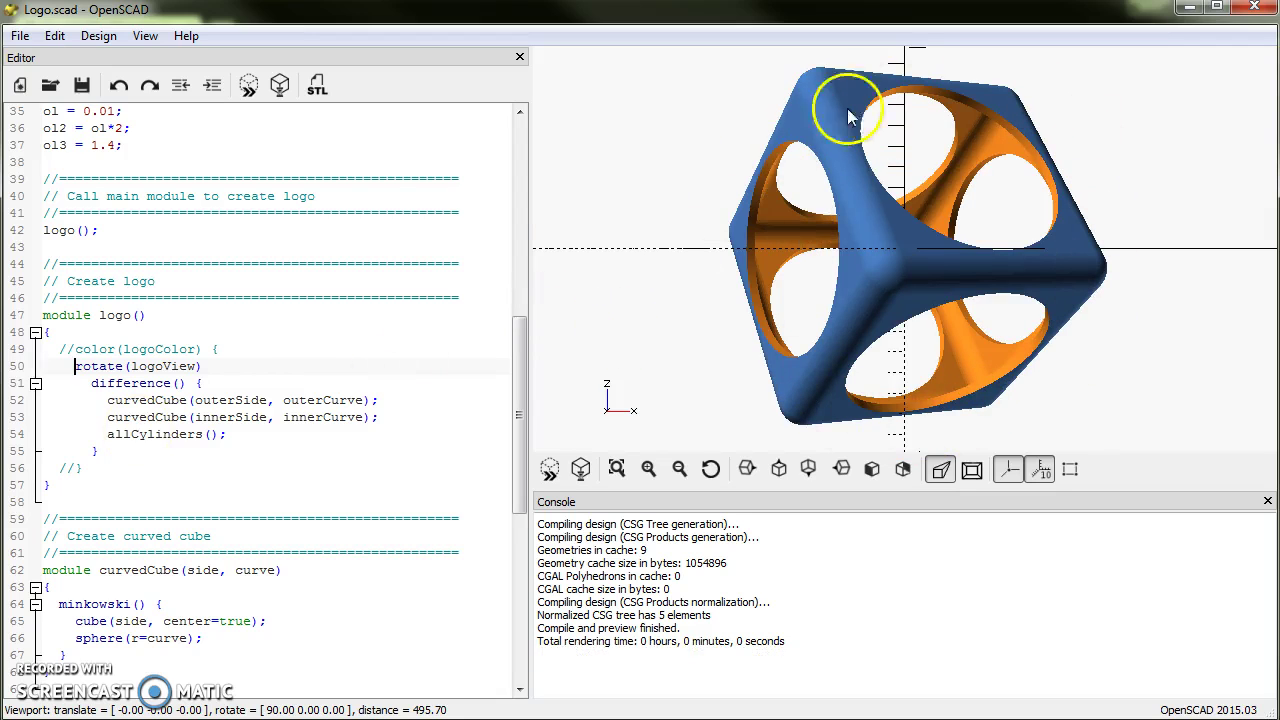
Uncomment color(logoColor) and its closing brace, refresh the preview and inspect the coloured logo
left_click(76, 349)
key("BackSpace")
key("BackSpace")
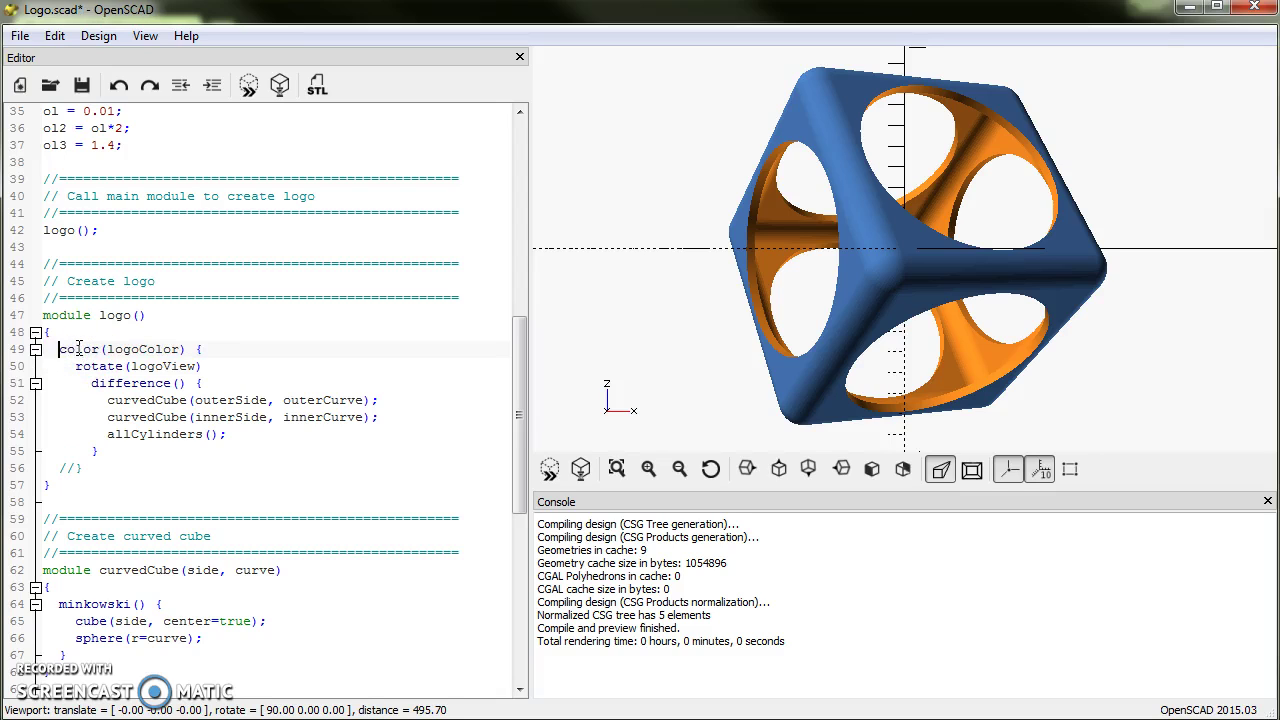
left_click(73, 470)
key("F5")
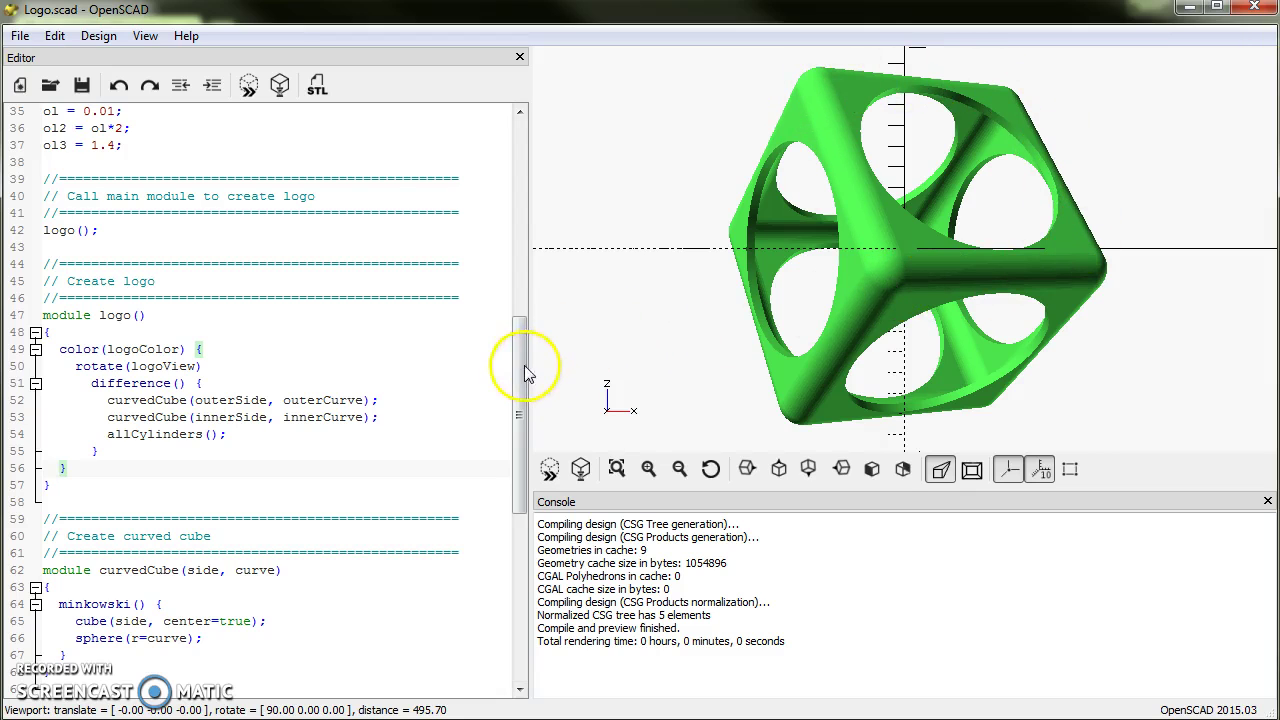
mouse_move(521, 363)
left_mouse_down()
mouse_move(533, 524)
mouse_move(511, 403)
mouse_move(528, 250)
mouse_move(520, 663)
mouse_move(514, 366)
left_mouse_up()
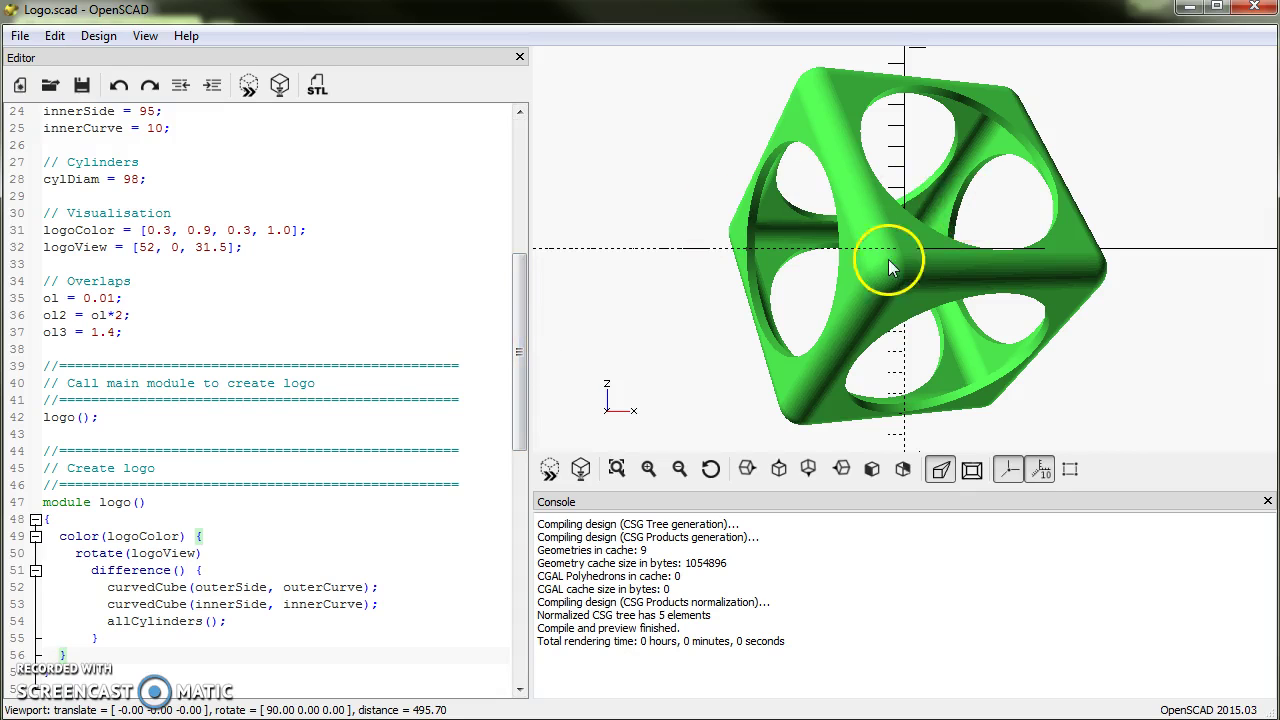
mouse_move(888, 259)
left_mouse_down()
mouse_move(929, 270)
mouse_move(894, 206)
mouse_move(832, 268)
mouse_move(929, 209)
mouse_move(877, 254)
mouse_move(891, 266)
left_mouse_up()
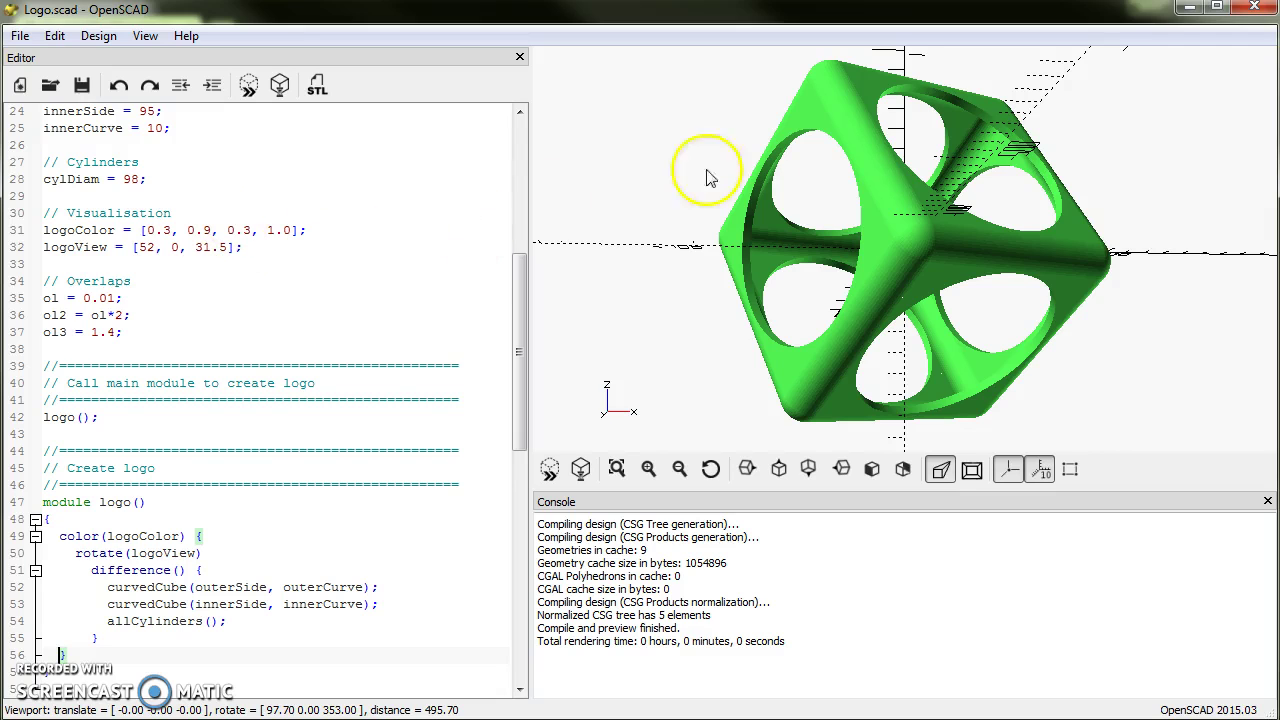
left_click_drag(900, 247, 902, 245)
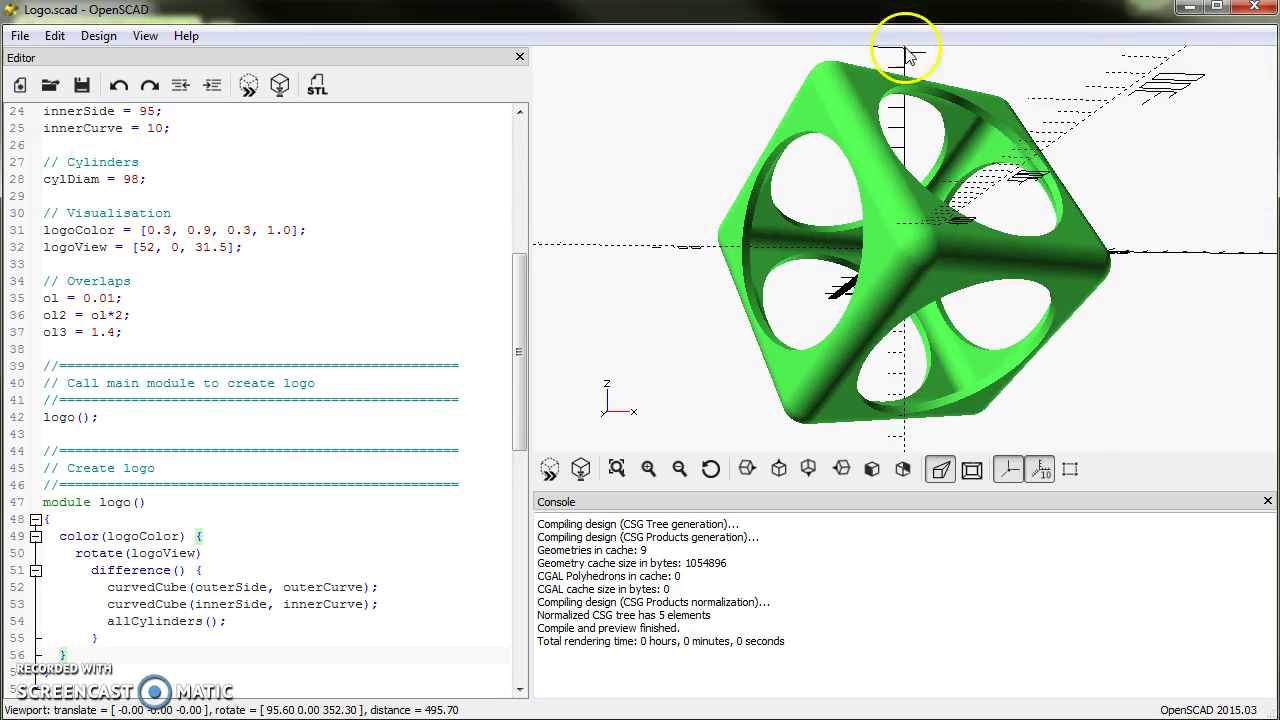
Set the first logoColor component to 0.9 and refresh the preview
left_click_drag(517, 343, 520, 510)
left_click_drag(514, 457, 476, 265)
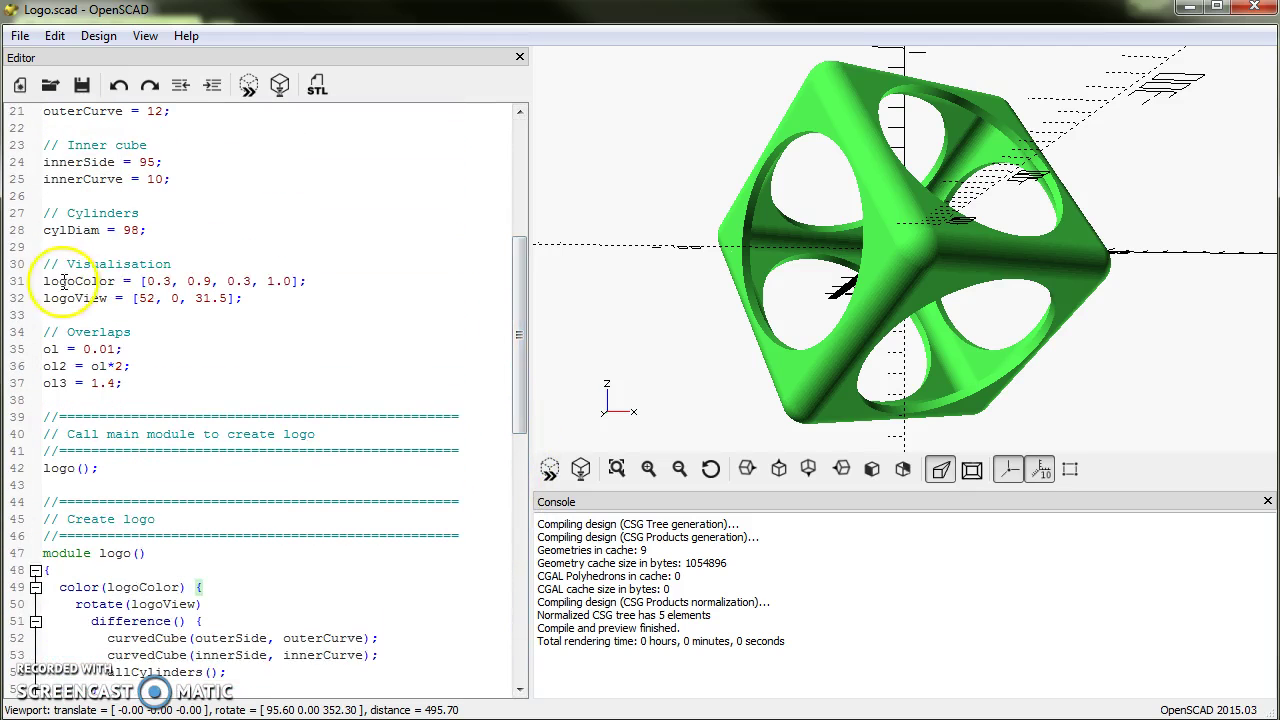
left_click(170, 281)
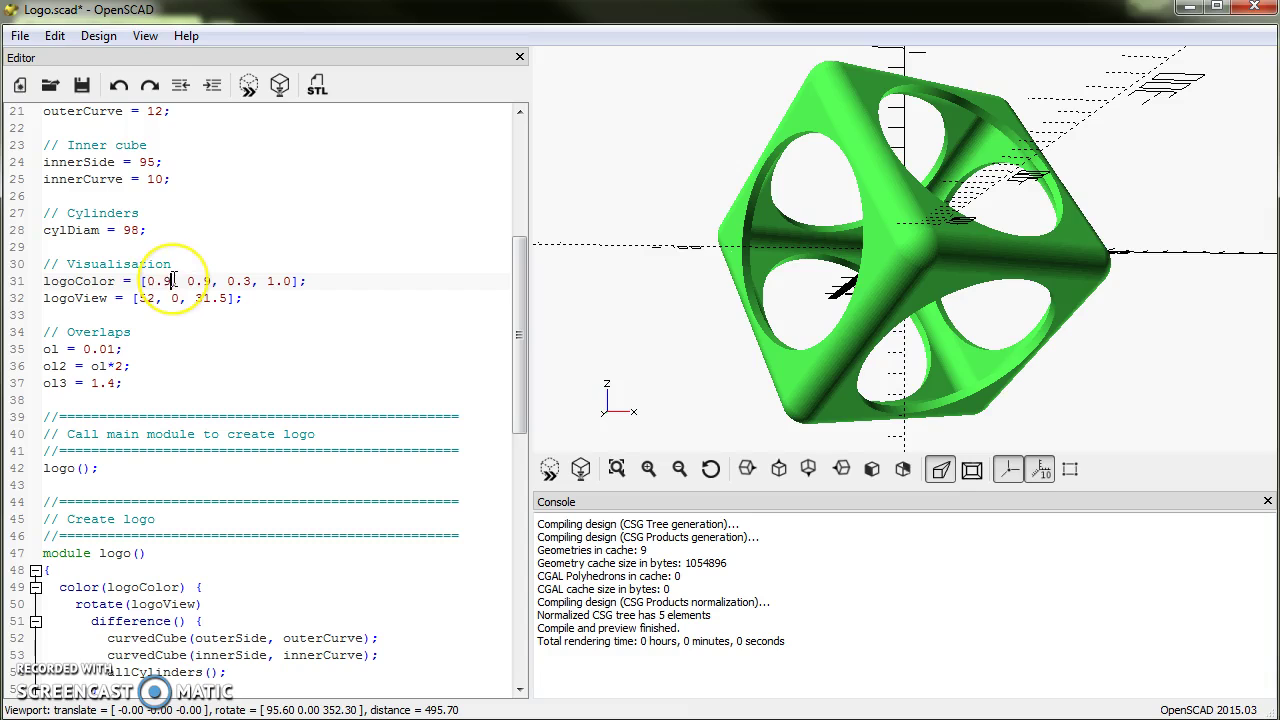
key("F5")
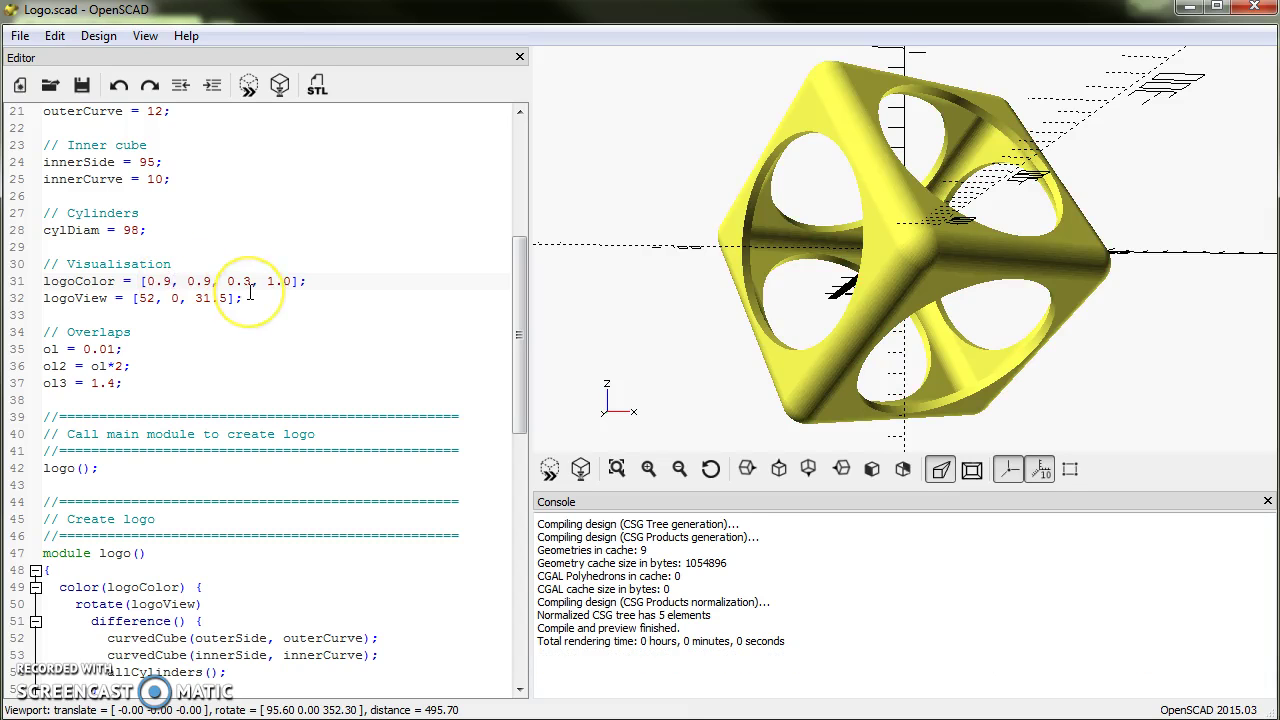
Return the first logoColor component to 0.3, preview the third at 0.9, and restore the third to 0.3 in the saved script
key("BackSpace")
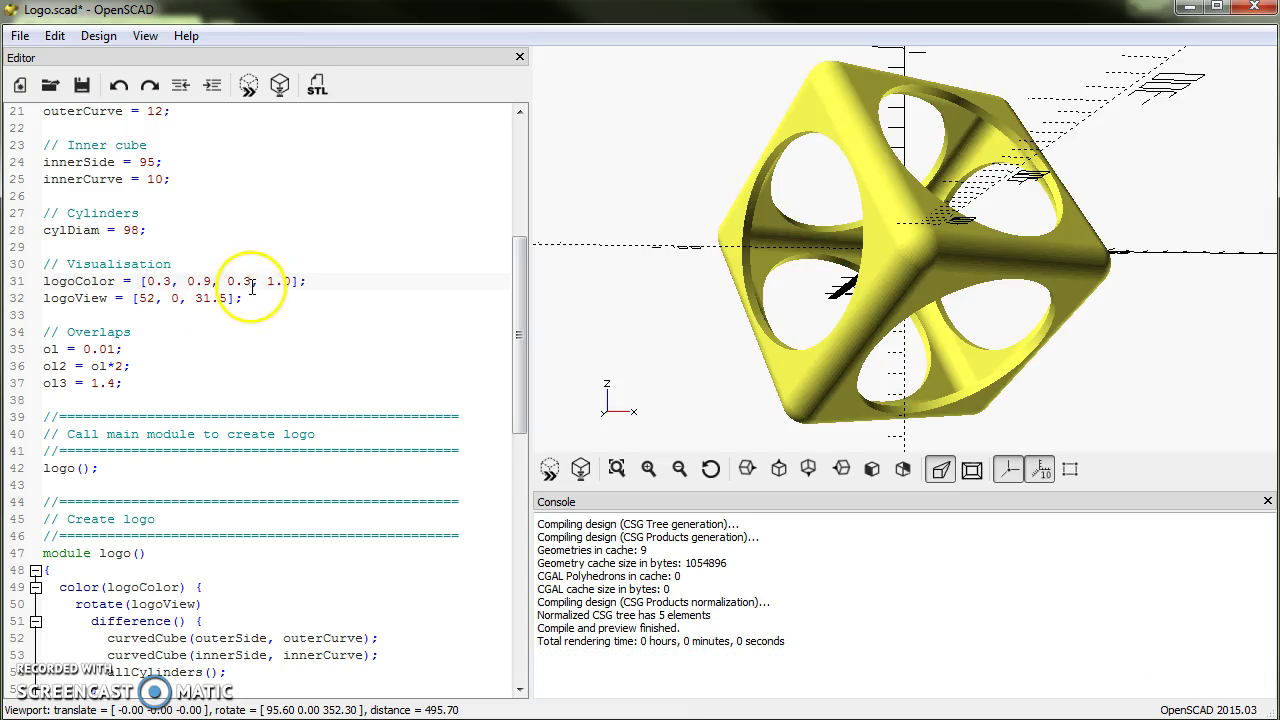
left_click(254, 281)
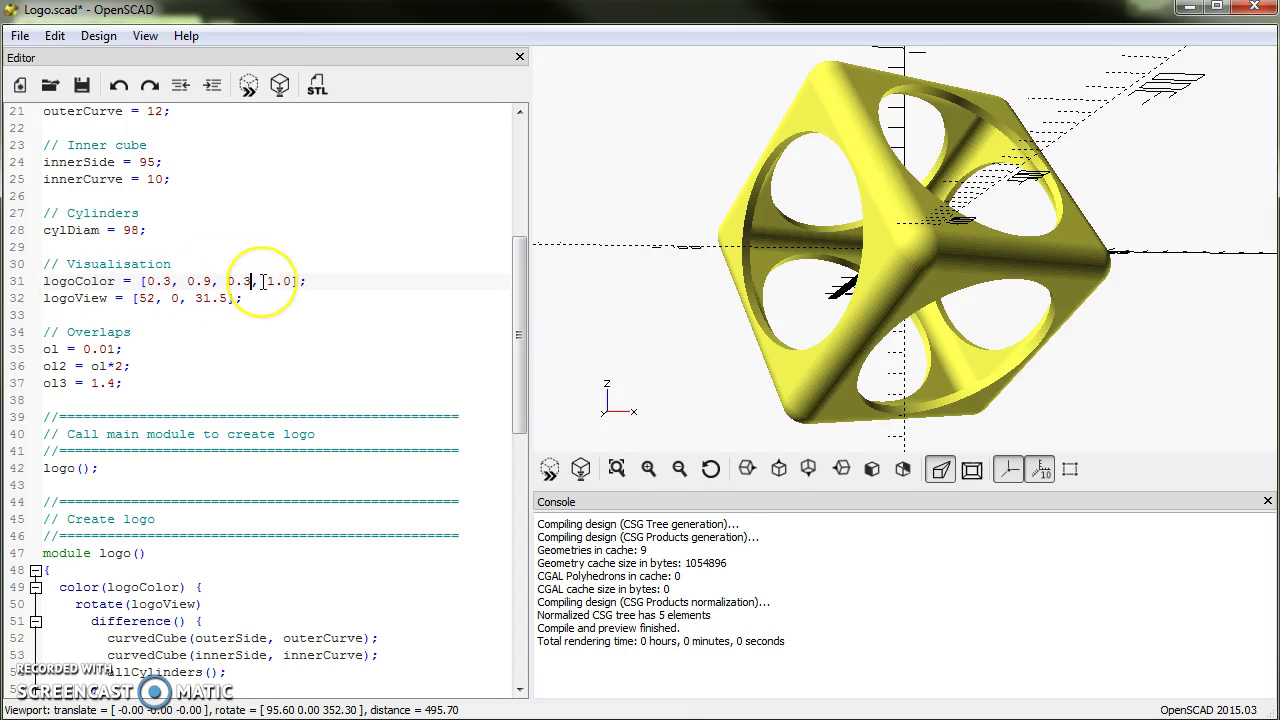
key("ctrl+s")
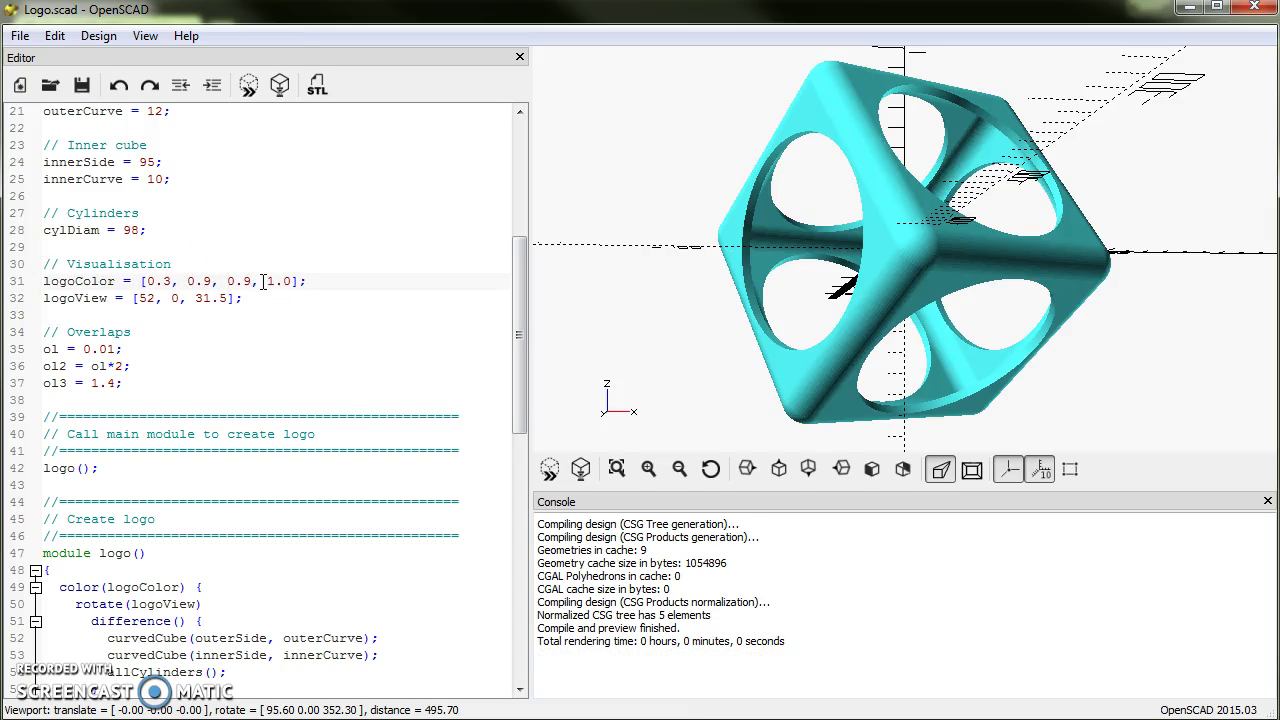
key("ctrl+s")
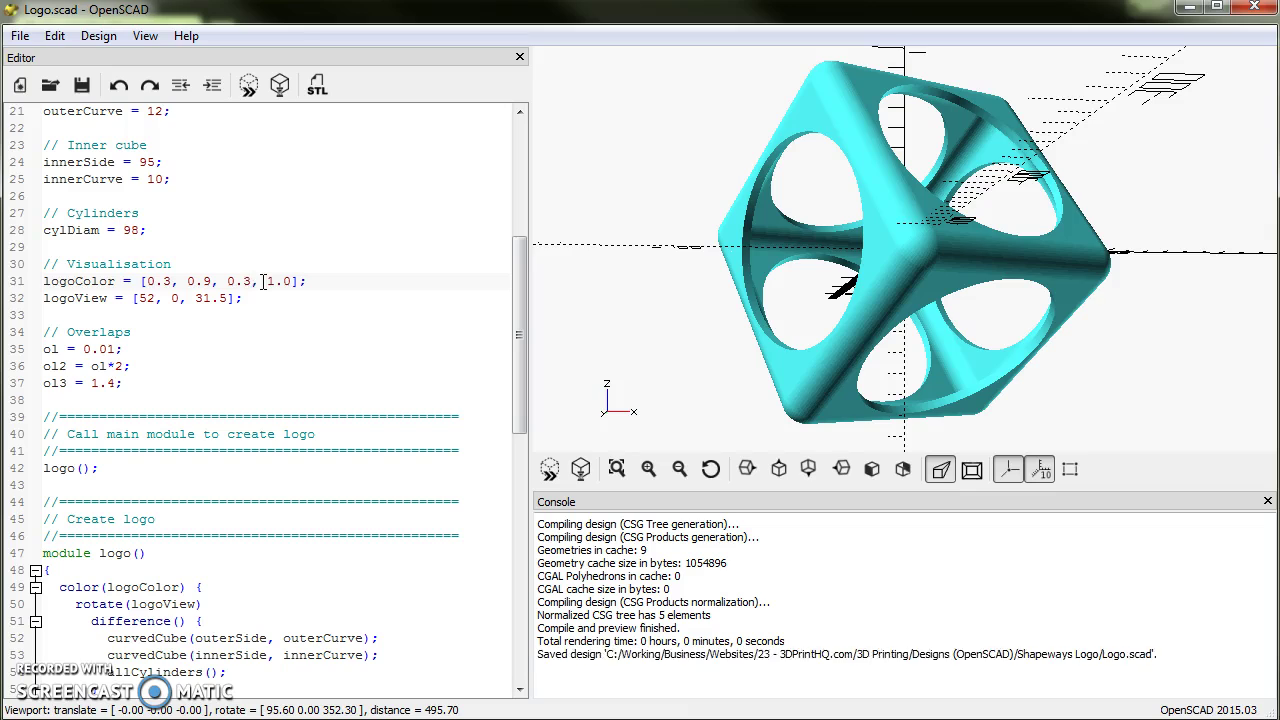